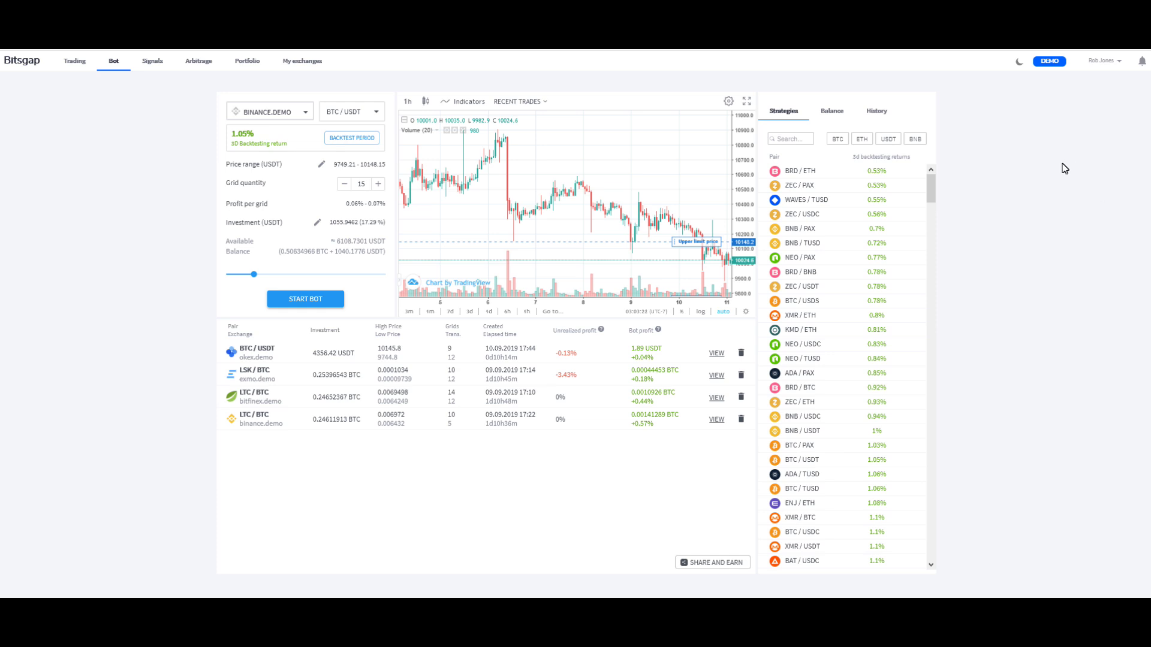
# - Open the top-right account dropdown with live, settings, plans, support and logout options
pyautogui.click(1118, 60)
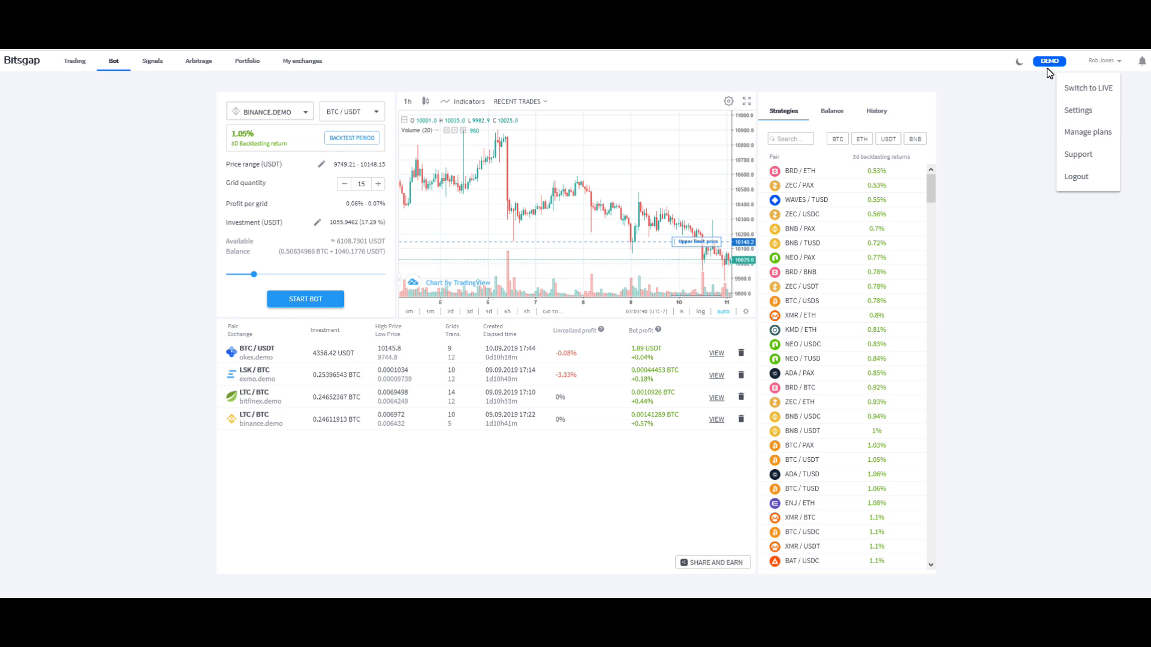
# - Dismiss the account dropdown and go to the Portfolio's All Trade History list
pyautogui.click(1042, 129)
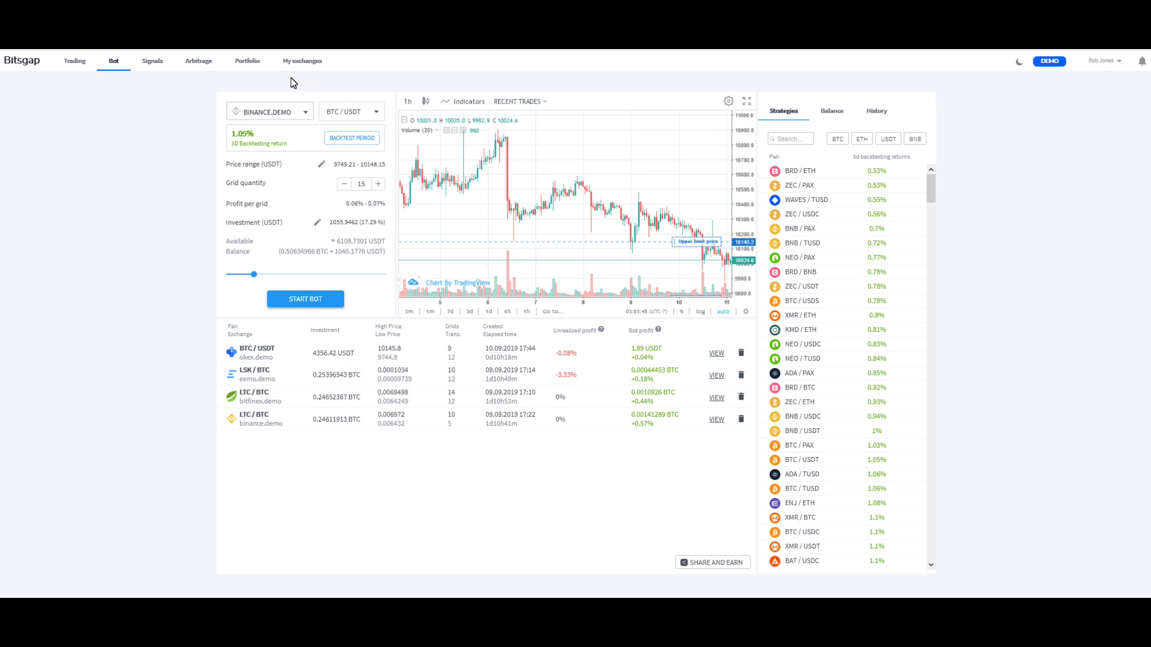
pyautogui.click(254, 61)
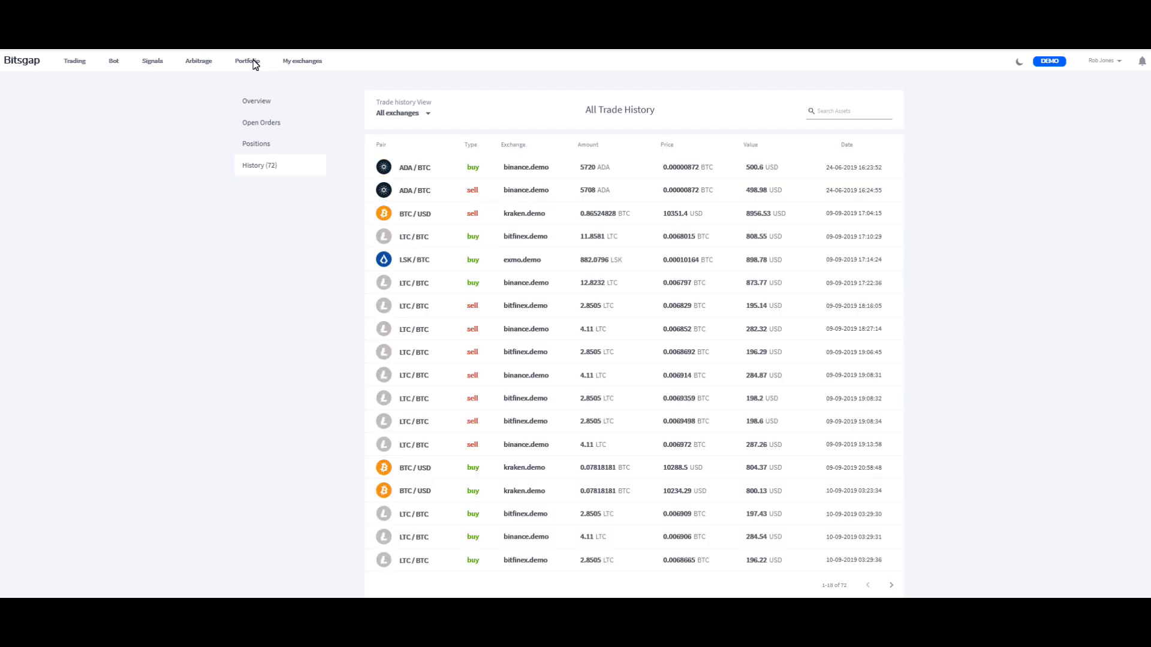
# - Show My exchanges, listing seven demo exchange API keys with their BTC balances
pyautogui.click(294, 62)
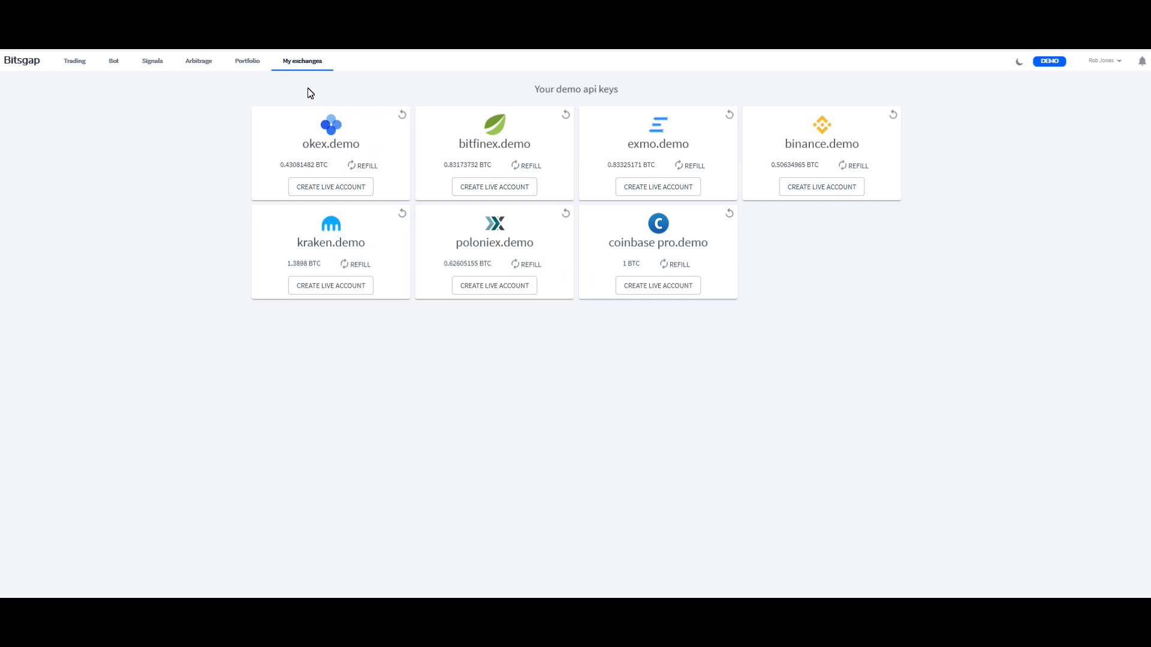
# - Go back to the Bot page's BINANCE.DEMO BTC/USDT grid bot setup
pyautogui.click(116, 63)
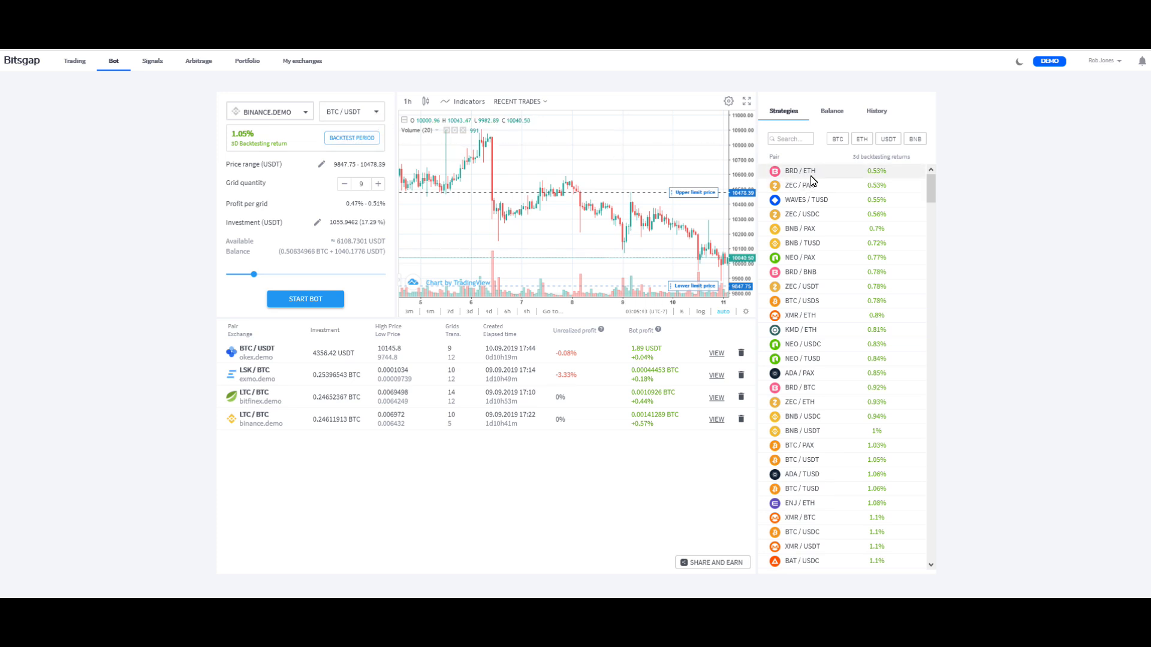
# - Filter strategies to BTC pairs, load ENJ / BTC, and view its backtest period results
pyautogui.click(838, 140)
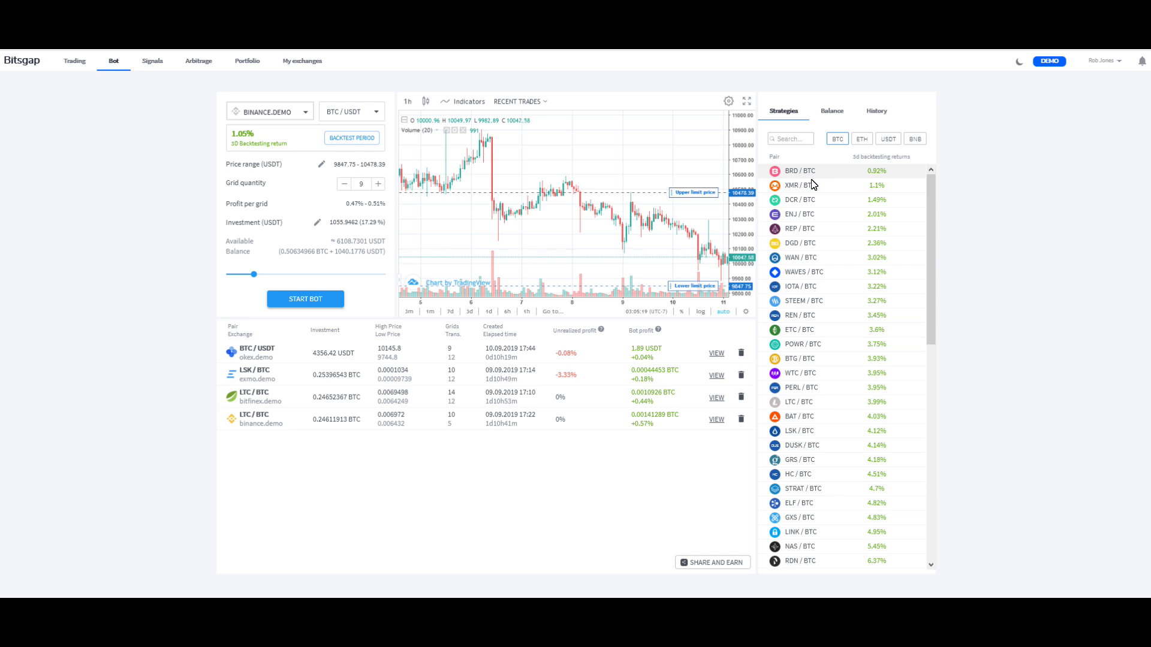
pyautogui.click(803, 216)
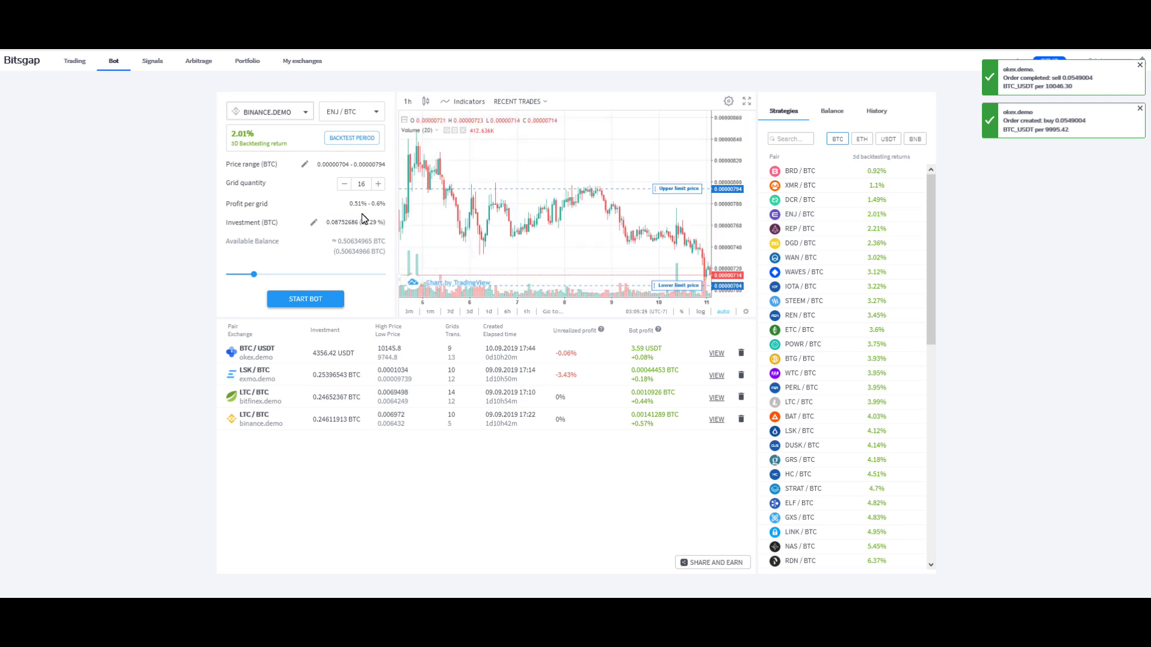
pyautogui.click(341, 138)
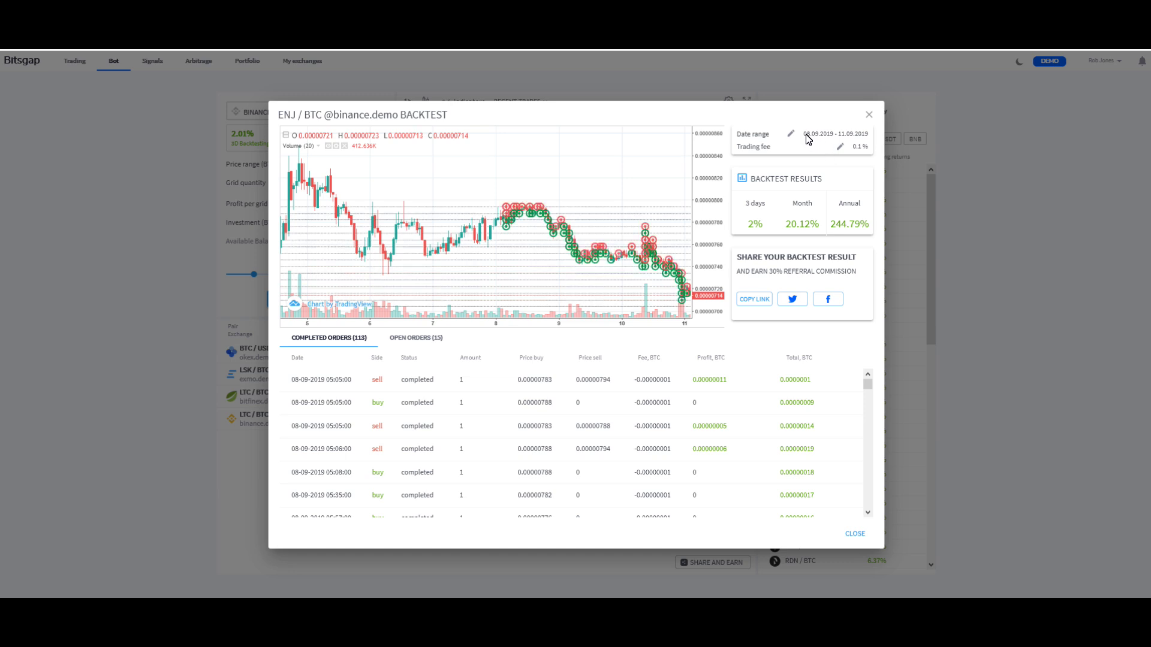
# - Highlight the backtest date range and rescale and shift the backtest chart's price axis
pyautogui.moveTo(806, 135); pyautogui.dragTo(845, 134)
pyautogui.click(767, 299)
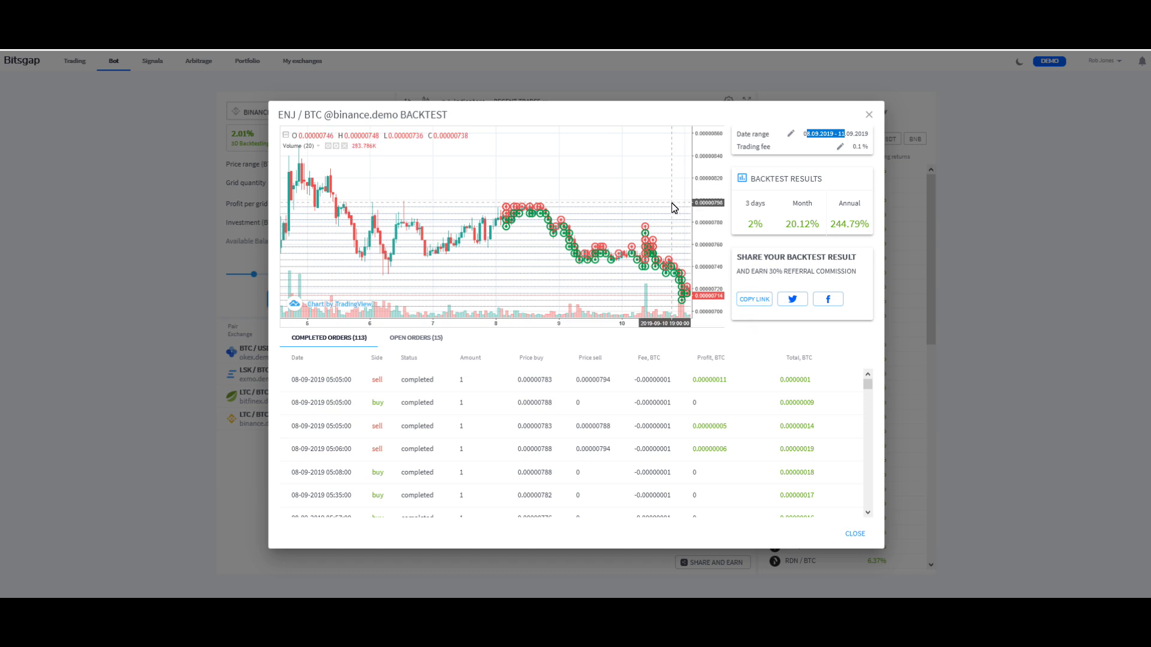
pyautogui.moveTo(719, 216); pyautogui.dragTo(711, 276)
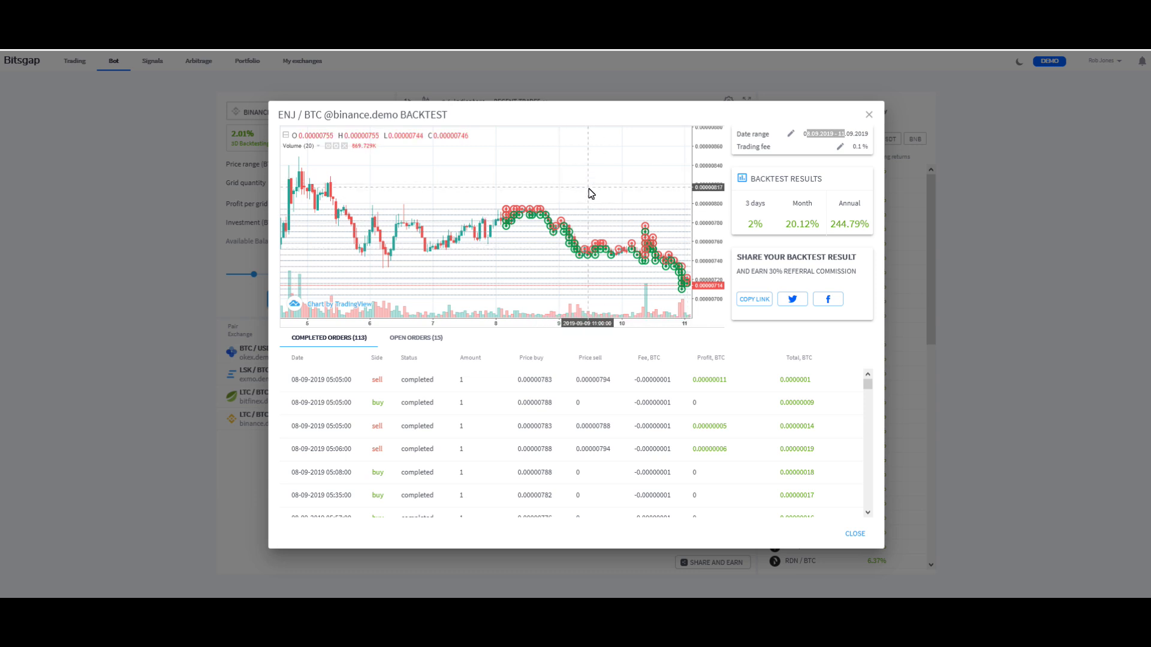
pyautogui.moveTo(560, 185); pyautogui.dragTo(558, 149)
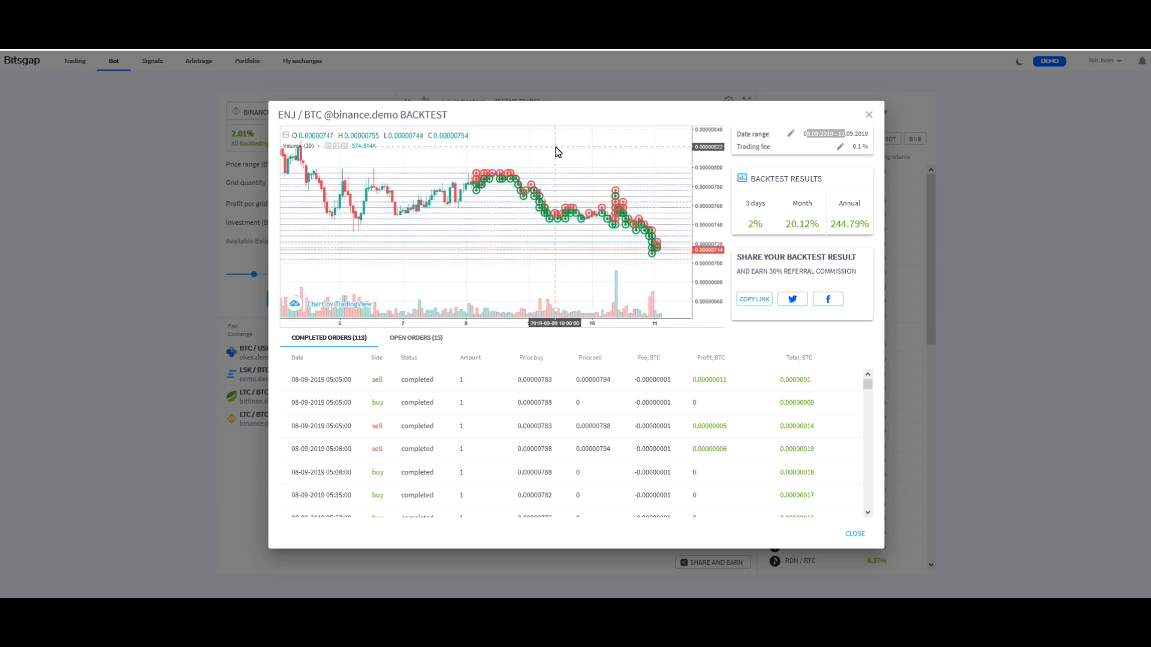
# - Compare the open and completed orders, spread the order markers vertically, then close the backtest
pyautogui.click(418, 339)
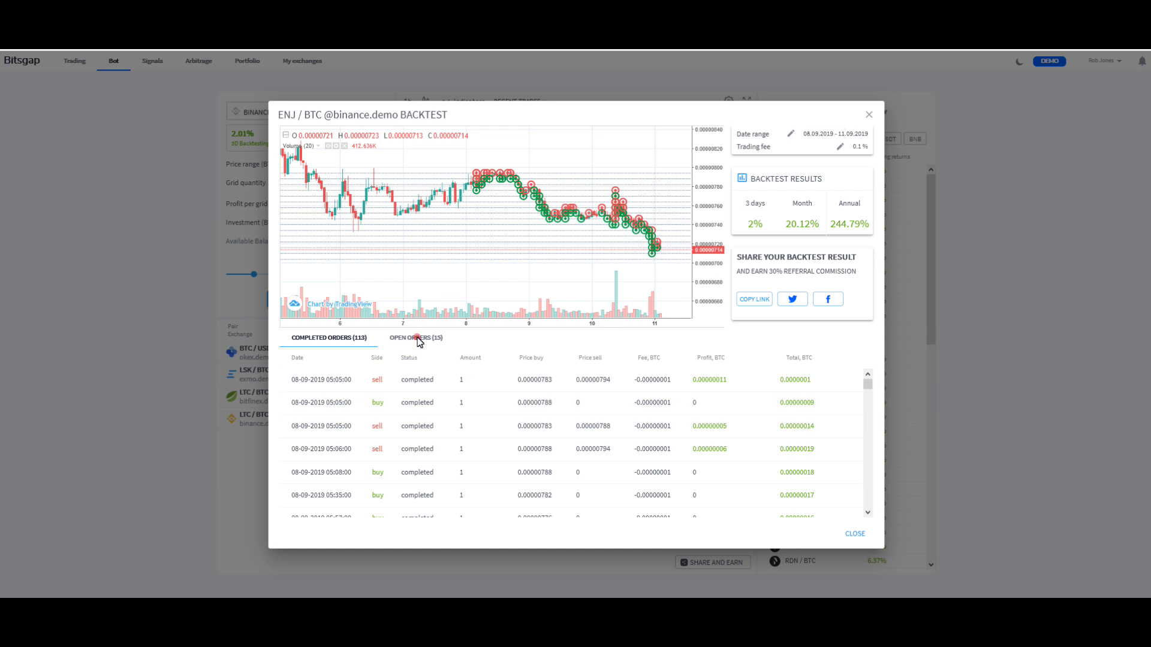
pyautogui.click(339, 340)
pyautogui.moveTo(713, 251); pyautogui.dragTo(713, 207)
pyautogui.moveTo(711, 258); pyautogui.dragTo(710, 210)
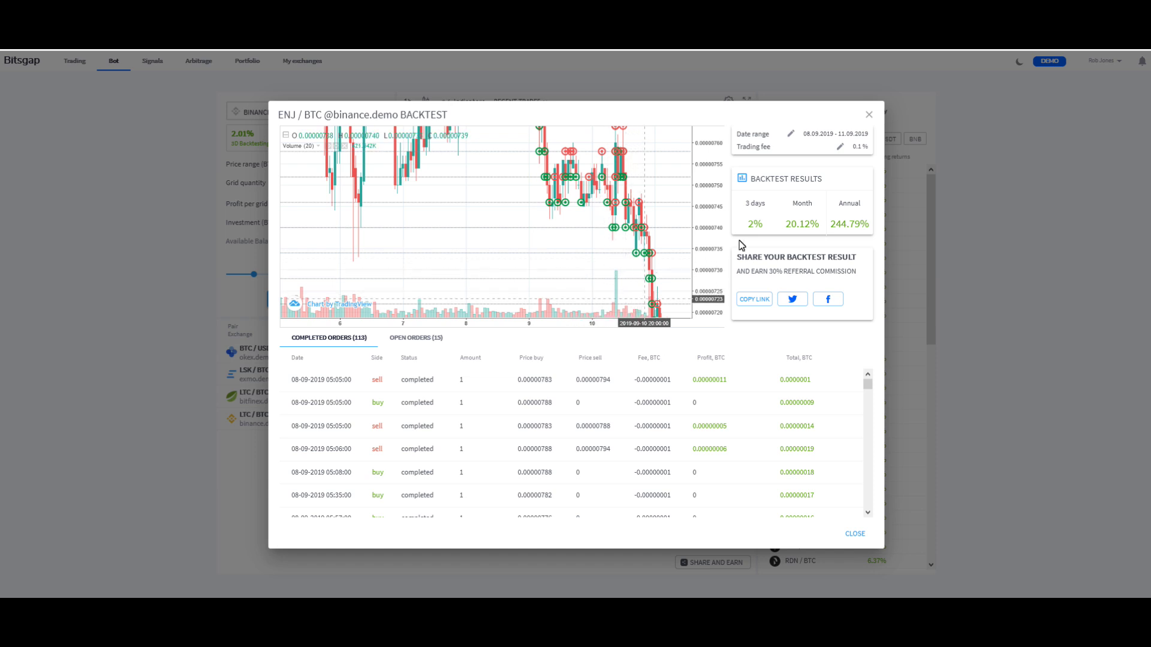
pyautogui.click(870, 117)
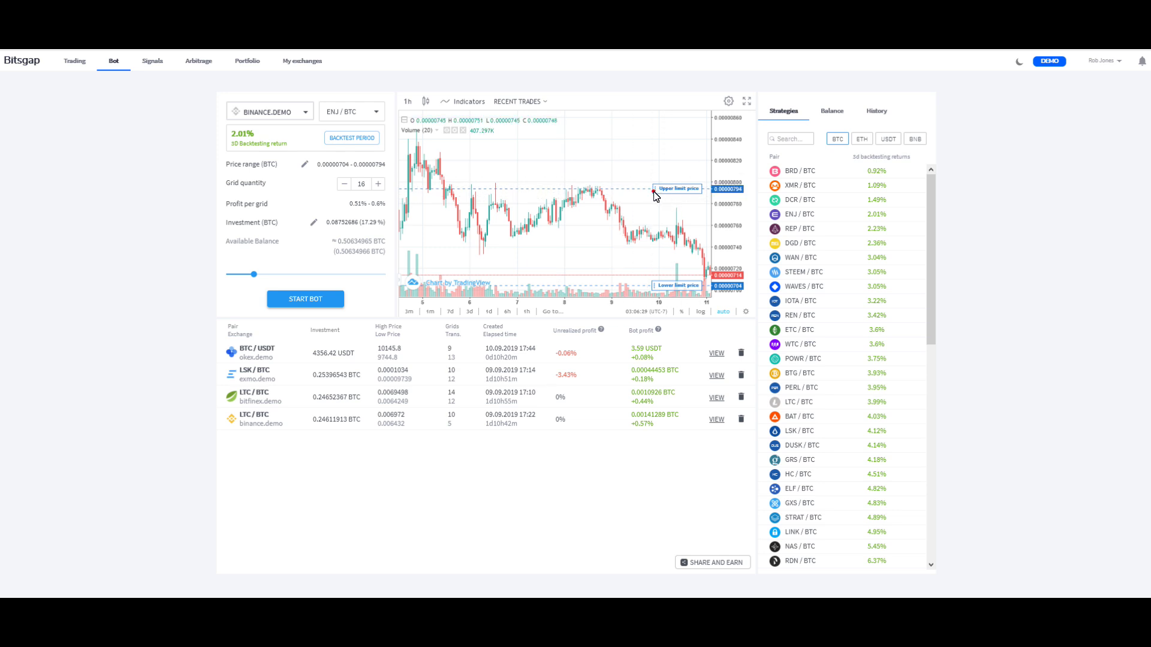
# - Drag the upper limit line up to 0.00000845 BTC, giving 0.84%–1.04% profit per grid
pyautogui.moveTo(656, 192); pyautogui.dragTo(662, 140)
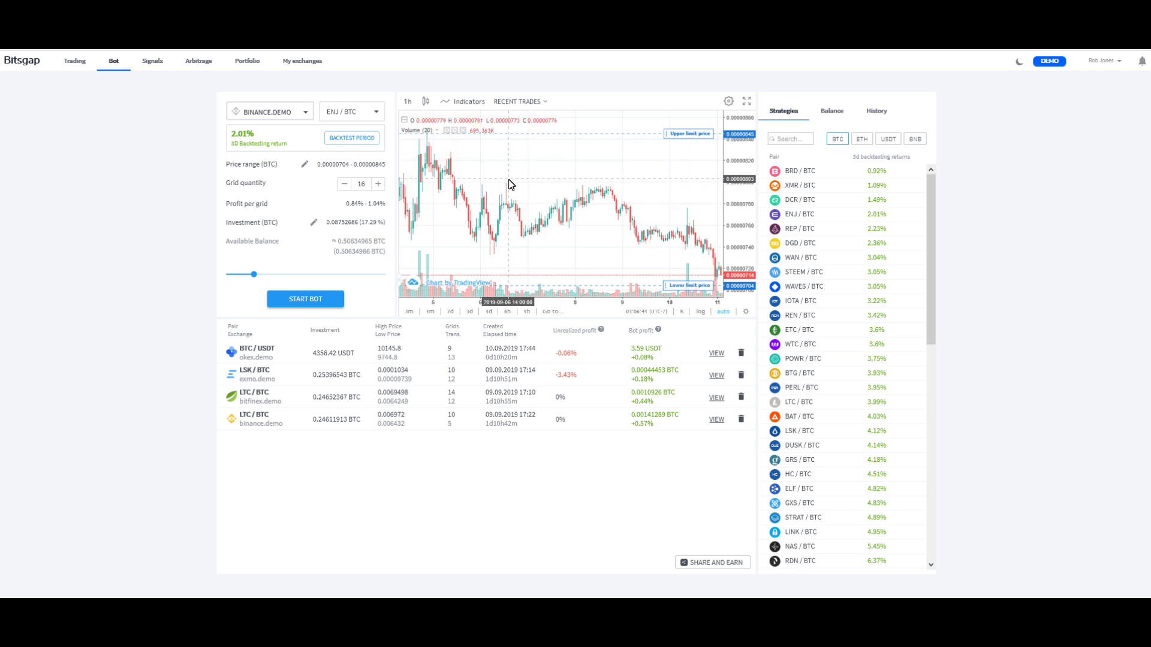
# - Switch the ENJ/BTC chart to Line style and expand it to full screen
pyautogui.click(426, 102)
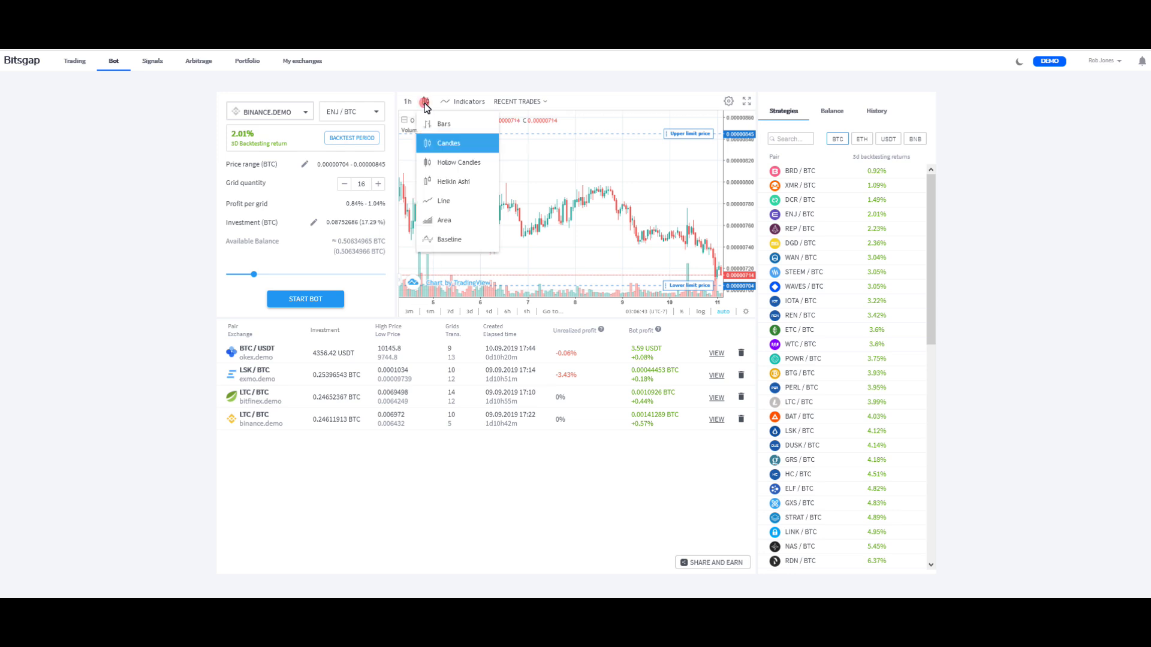
pyautogui.click(443, 201)
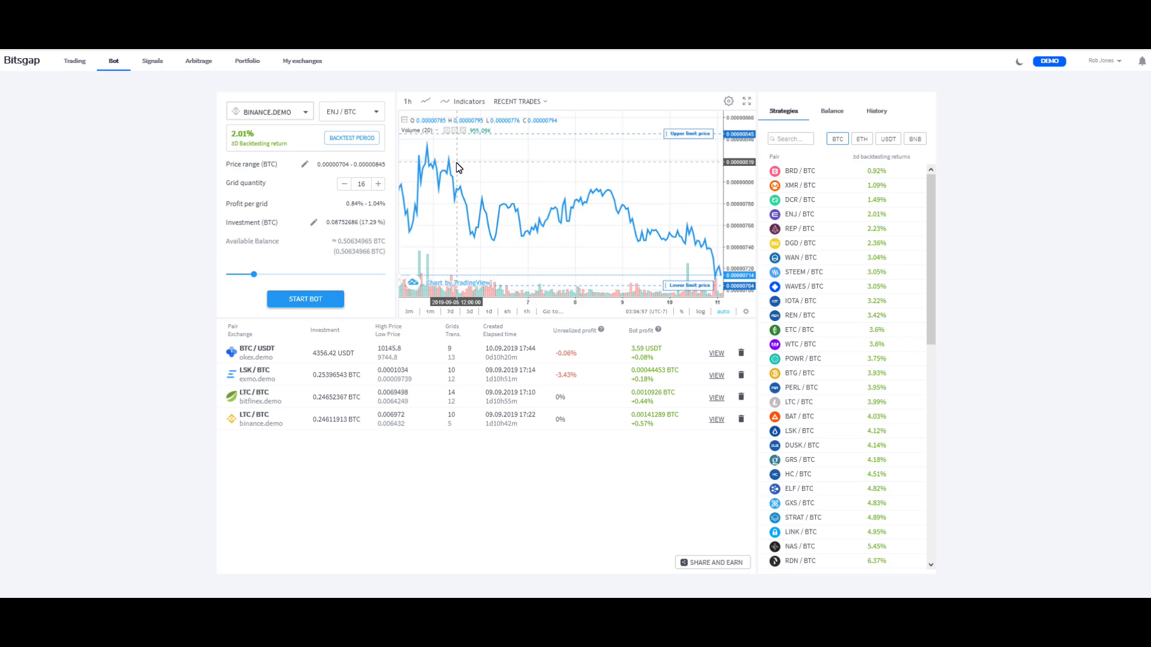
pyautogui.click(747, 106)
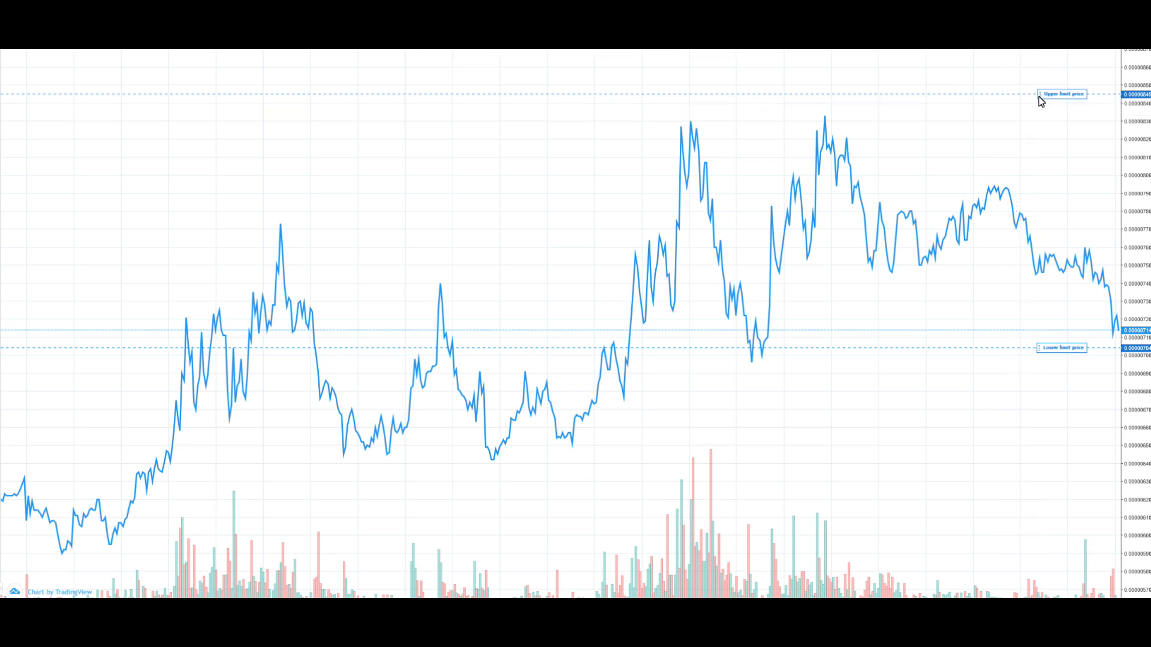
# - Lower the upper limit to 0.00000805 BTC on the full-screen chart, for 0.58%–0.7% per grid
pyautogui.moveTo(1040, 98); pyautogui.dragTo(1030, 168)
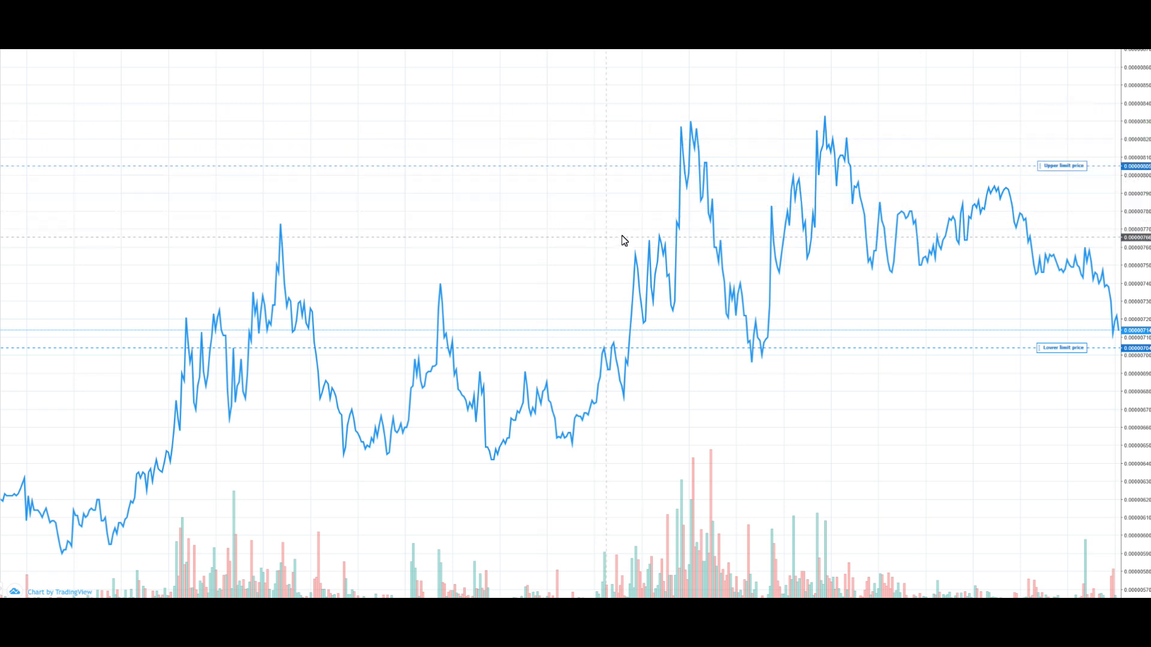
pyautogui.scroll(-6, 614, 228)
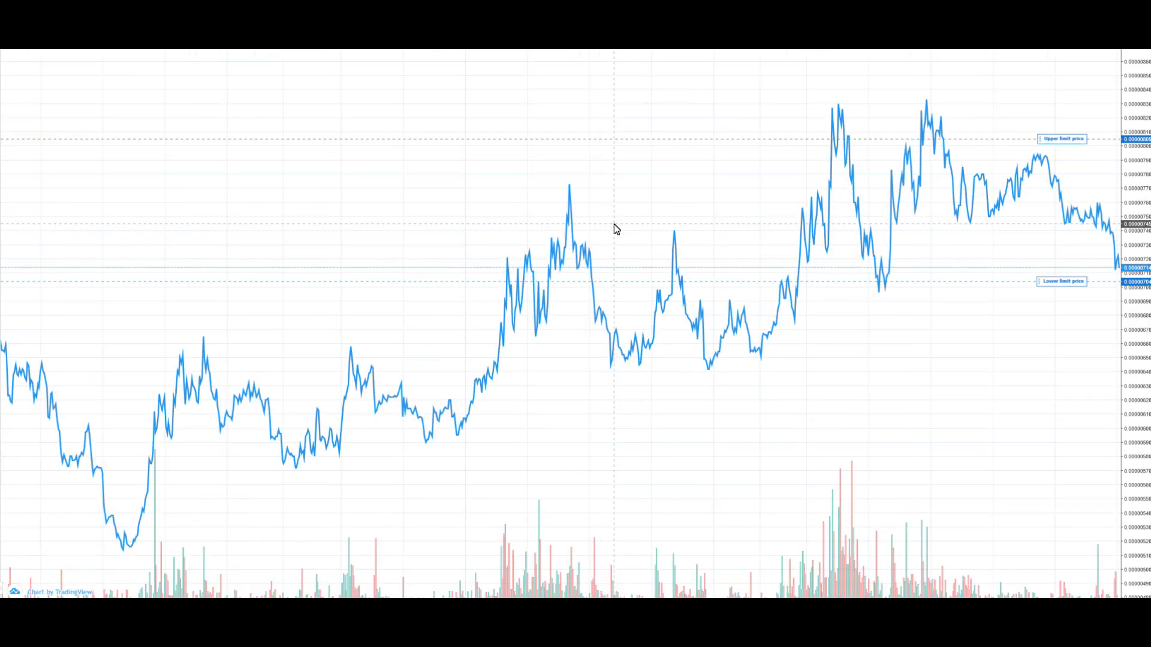
pyautogui.scroll(-3, 614, 229)
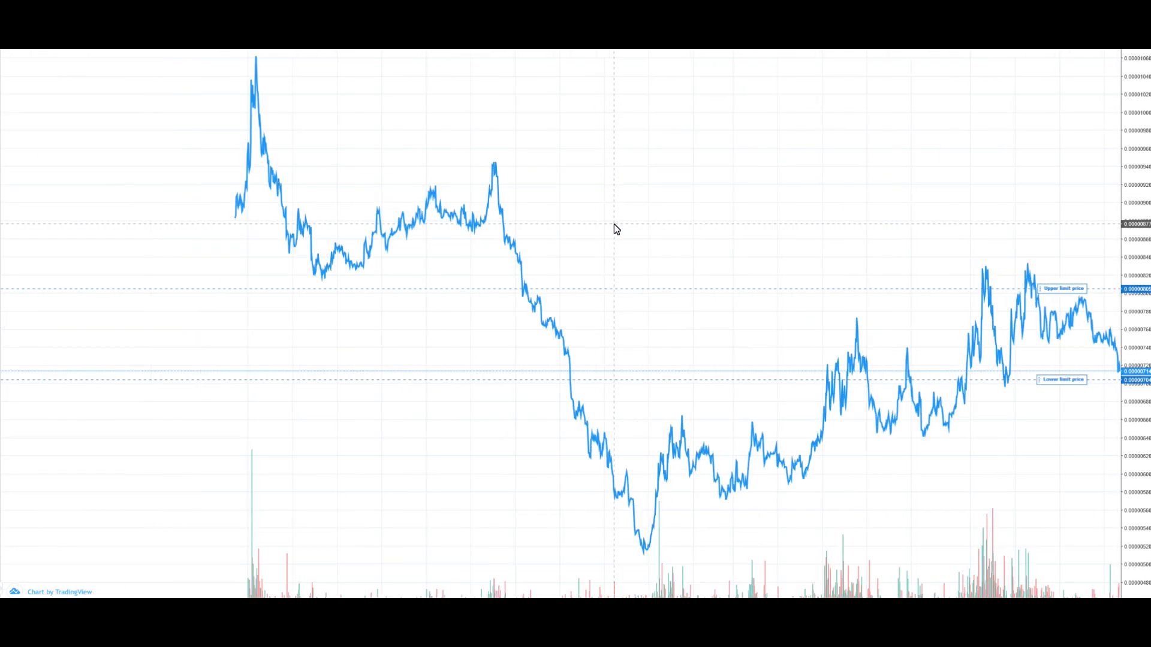
pyautogui.scroll(5, 614, 228)
pyautogui.scroll(2, 615, 228)
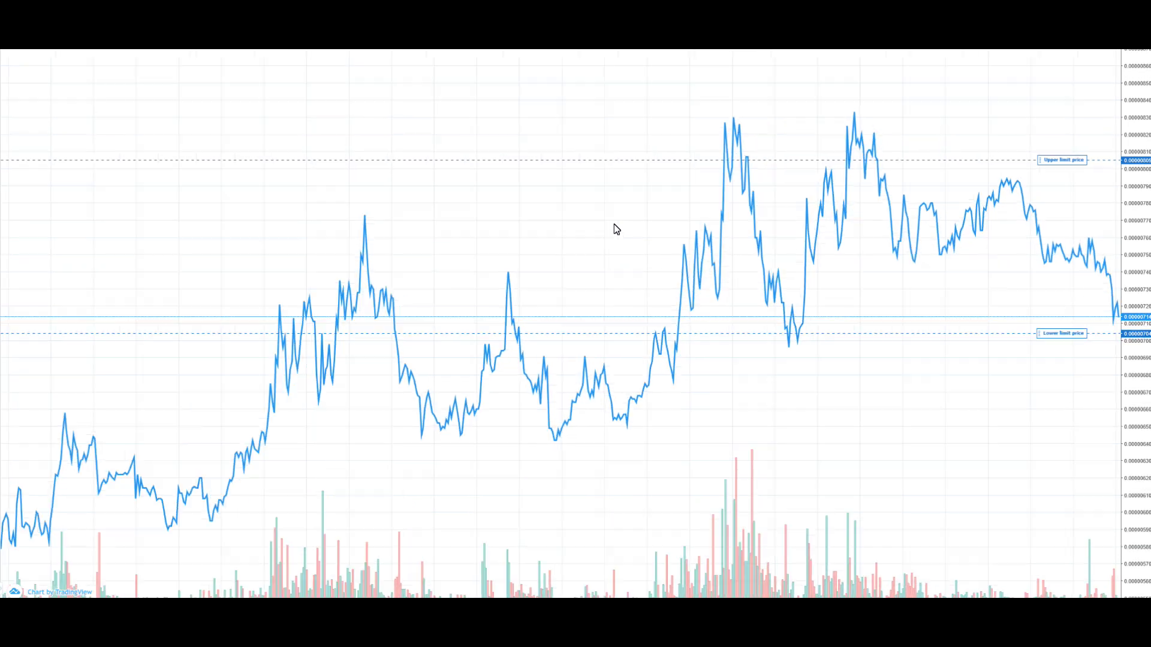
# - Compress the price axis and zoom to compare ENJ/BTC price history with the grid limits
pyautogui.moveTo(1141, 139); pyautogui.dragTo(1135, 545)
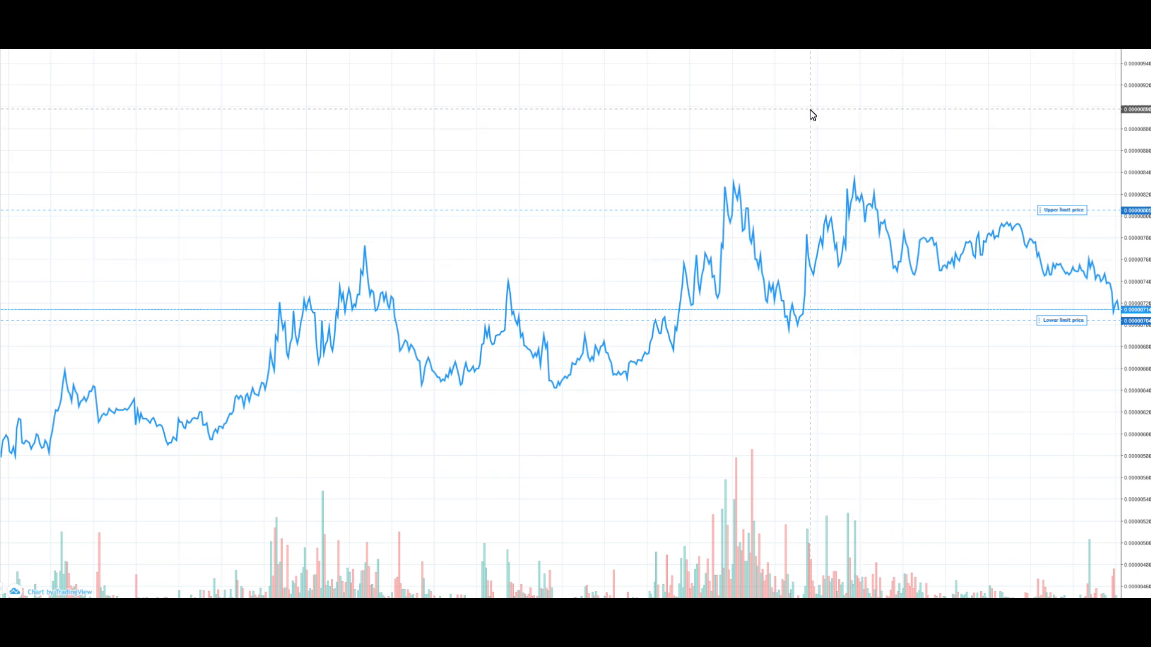
pyautogui.scroll(-3, 809, 114)
pyautogui.scroll(2, 809, 115)
pyautogui.scroll(2, 809, 115)
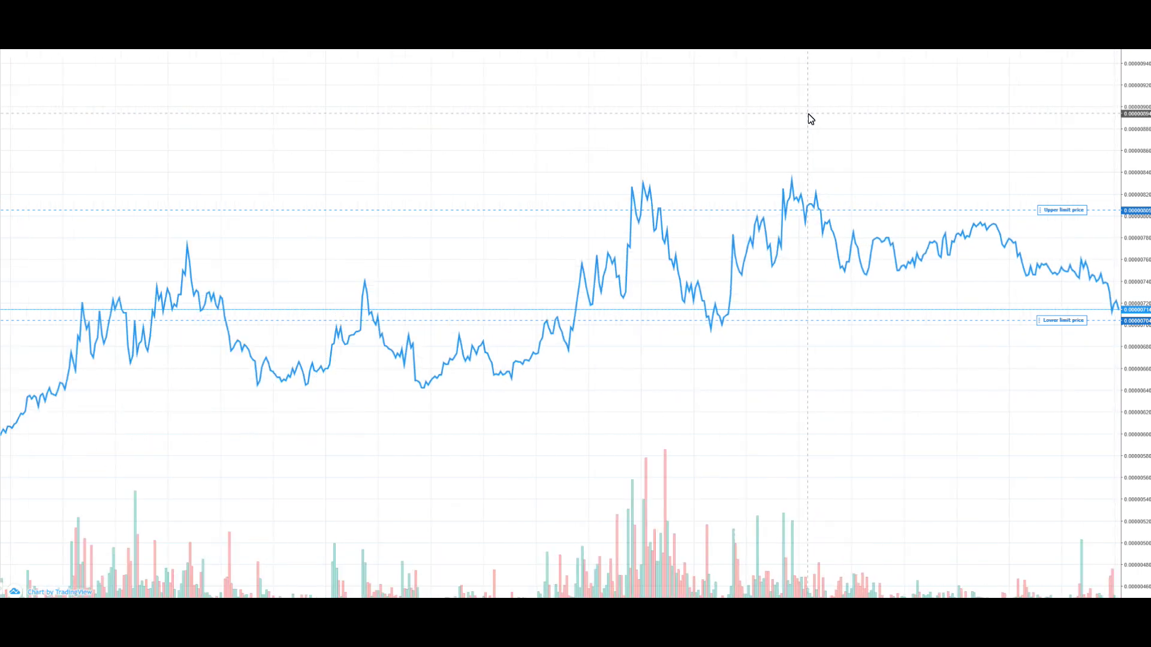
pyautogui.scroll(2, 809, 118)
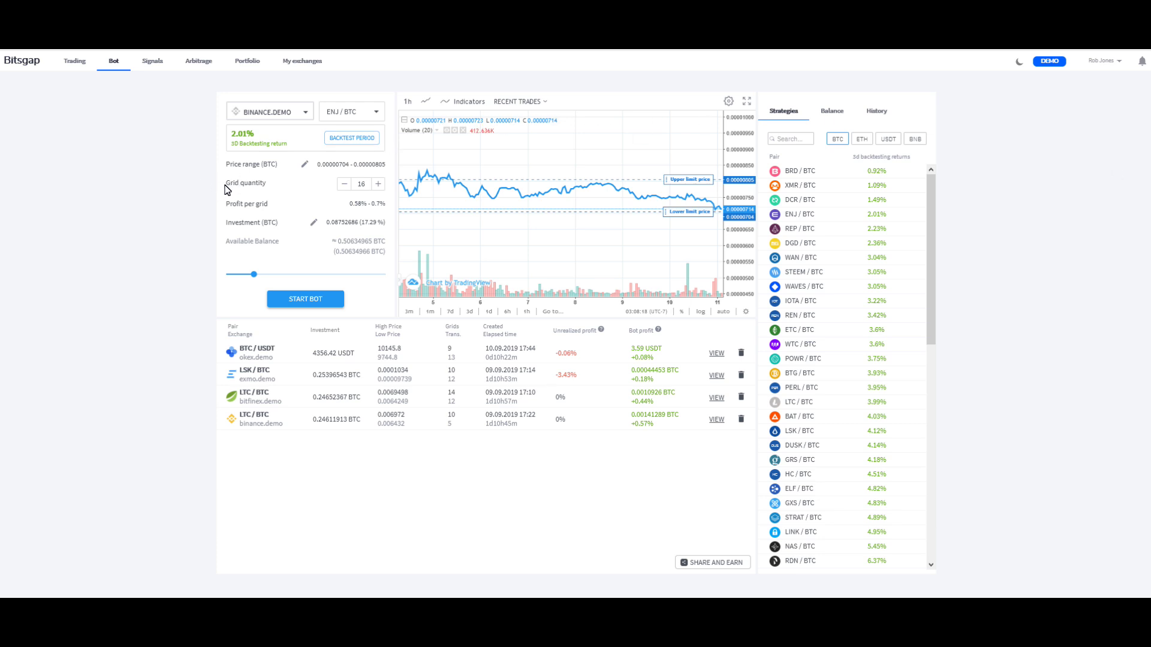
# - Set the investment to 23% (0.11646042 BTC) and bring up the account balance list
pyautogui.moveTo(227, 183); pyautogui.dragTo(265, 184)
pyautogui.moveTo(226, 204); pyautogui.dragTo(268, 205)
pyautogui.moveTo(254, 274); pyautogui.dragTo(266, 274)
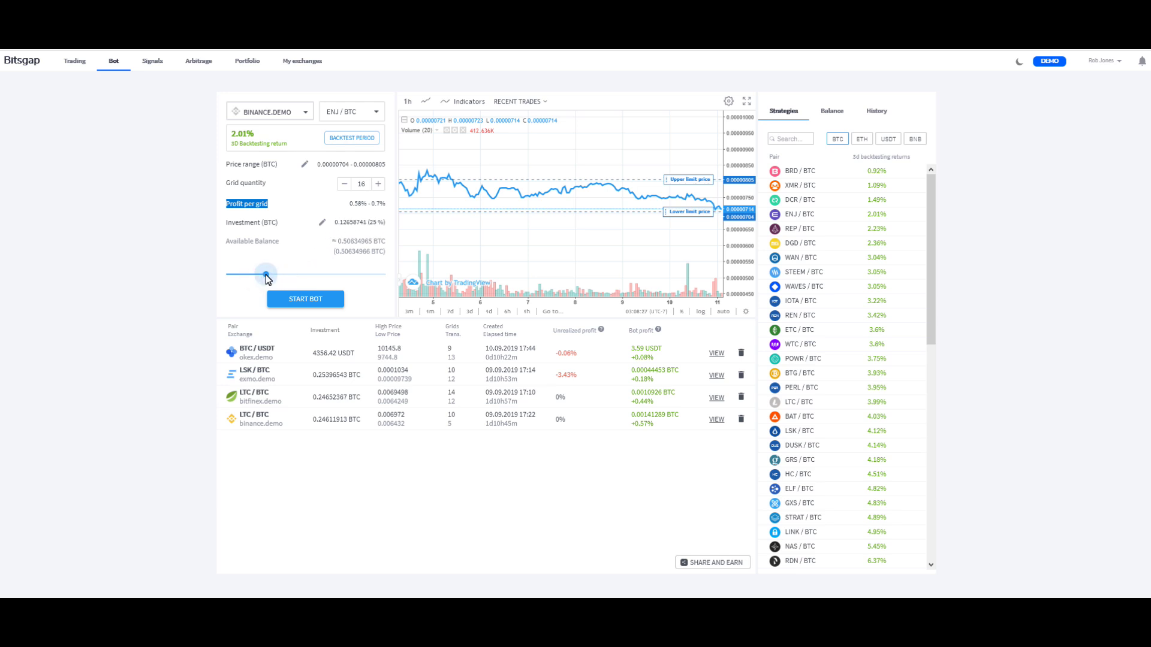
pyautogui.doubleClick(372, 222)
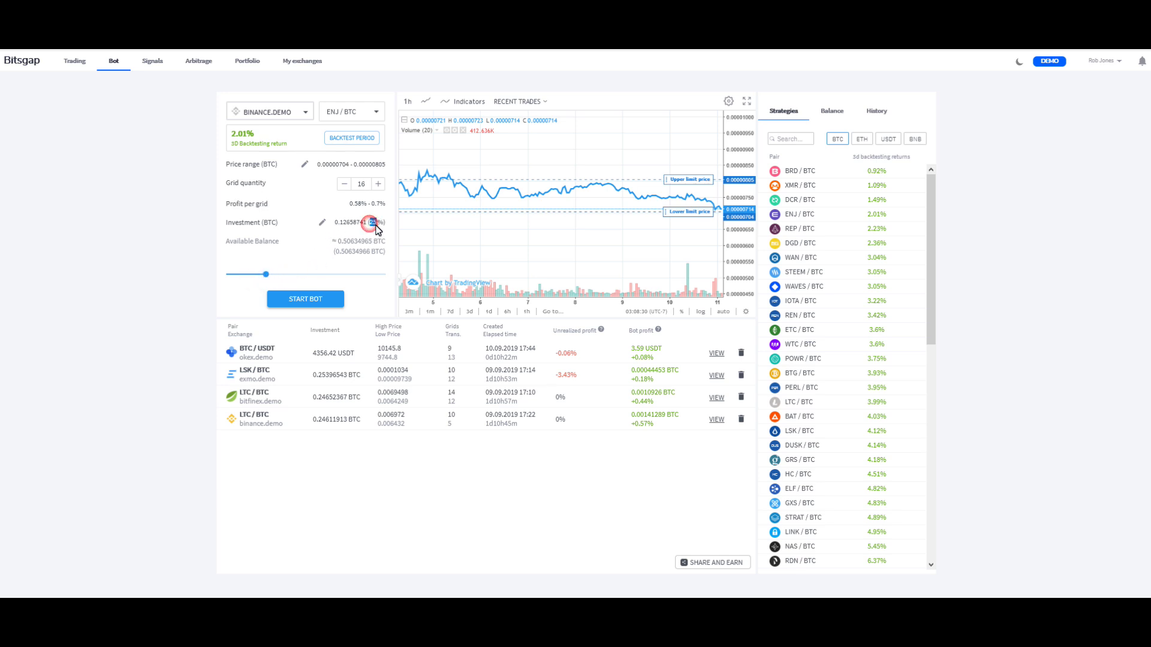
pyautogui.moveTo(267, 277)
pyautogui.mouseDown()
pyautogui.moveTo(250, 279)
pyautogui.moveTo(352, 270)
pyautogui.moveTo(372, 281)
pyautogui.moveTo(256, 281)
pyautogui.moveTo(266, 281)
pyautogui.mouseUp()
pyautogui.click(832, 113)
# - Check the History tab, then filter the Strategies list by BTC, ETH, USDT, BNB and finally ETH
pyautogui.click(877, 113)
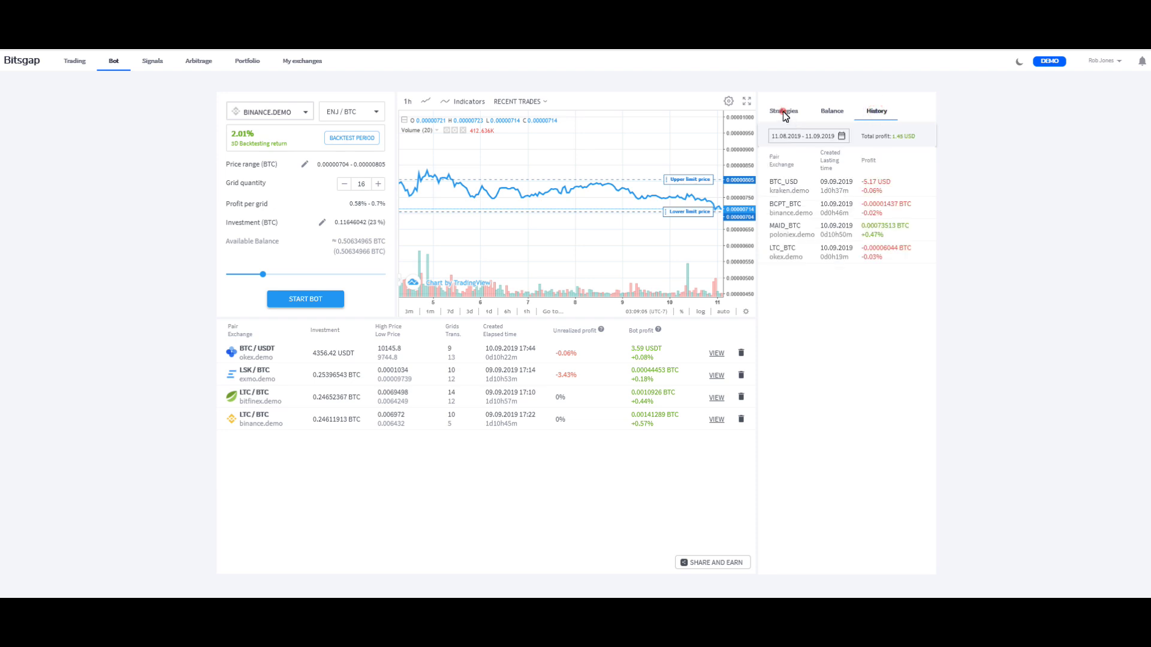
pyautogui.click(784, 112)
pyautogui.click(838, 140)
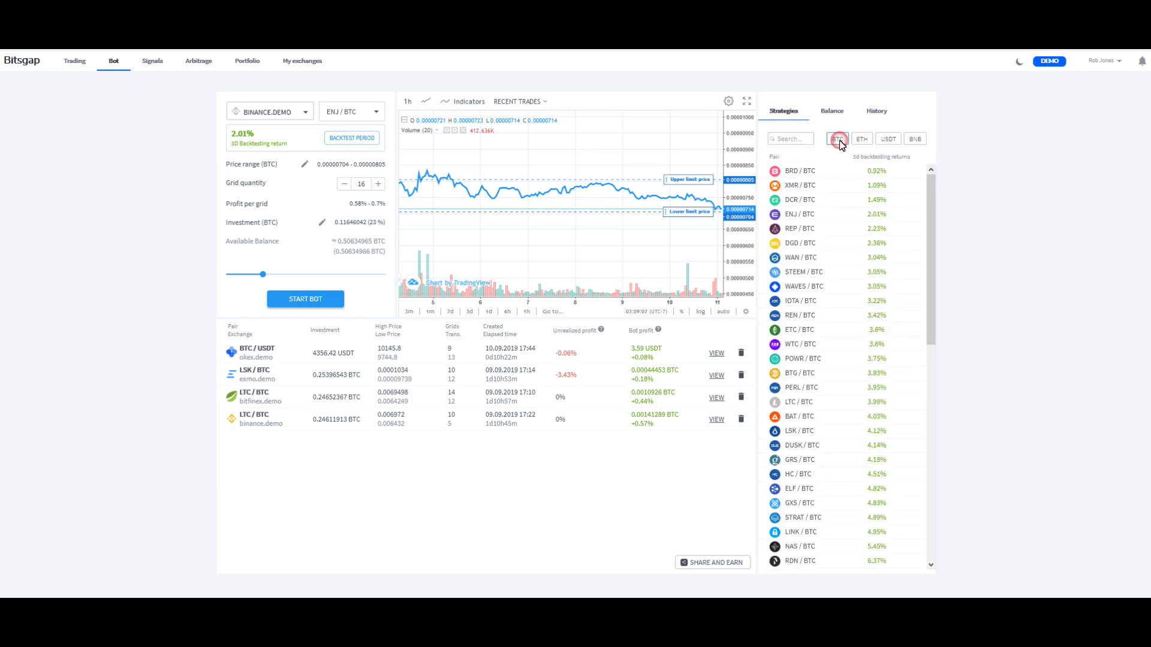
pyautogui.click(863, 140)
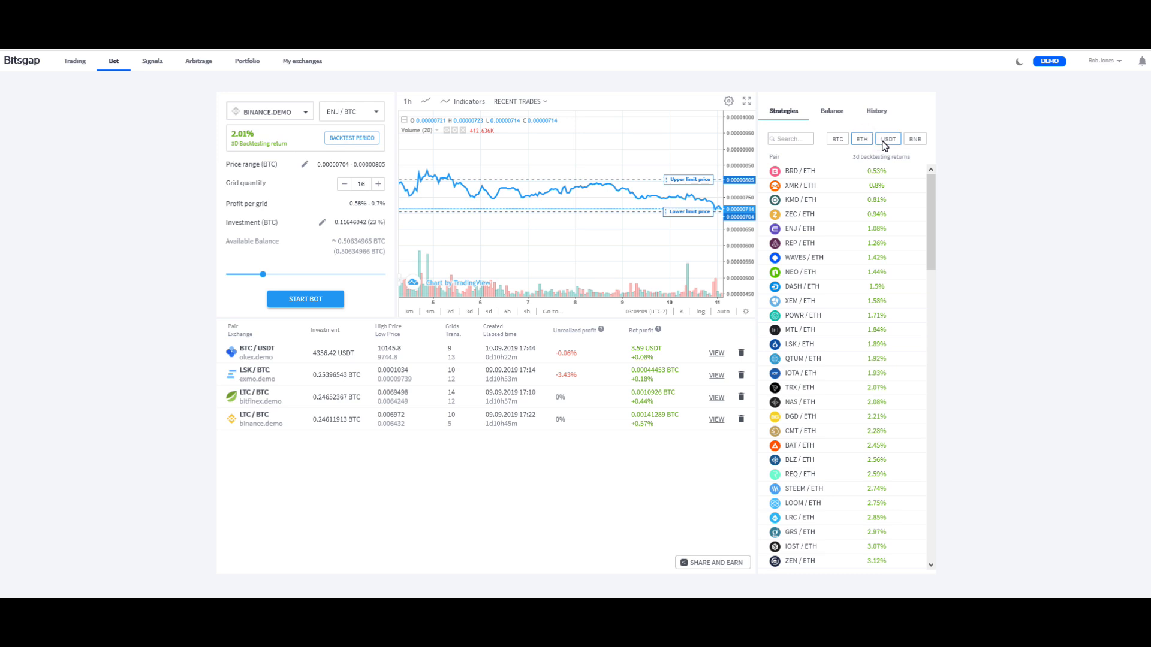
pyautogui.click(888, 141)
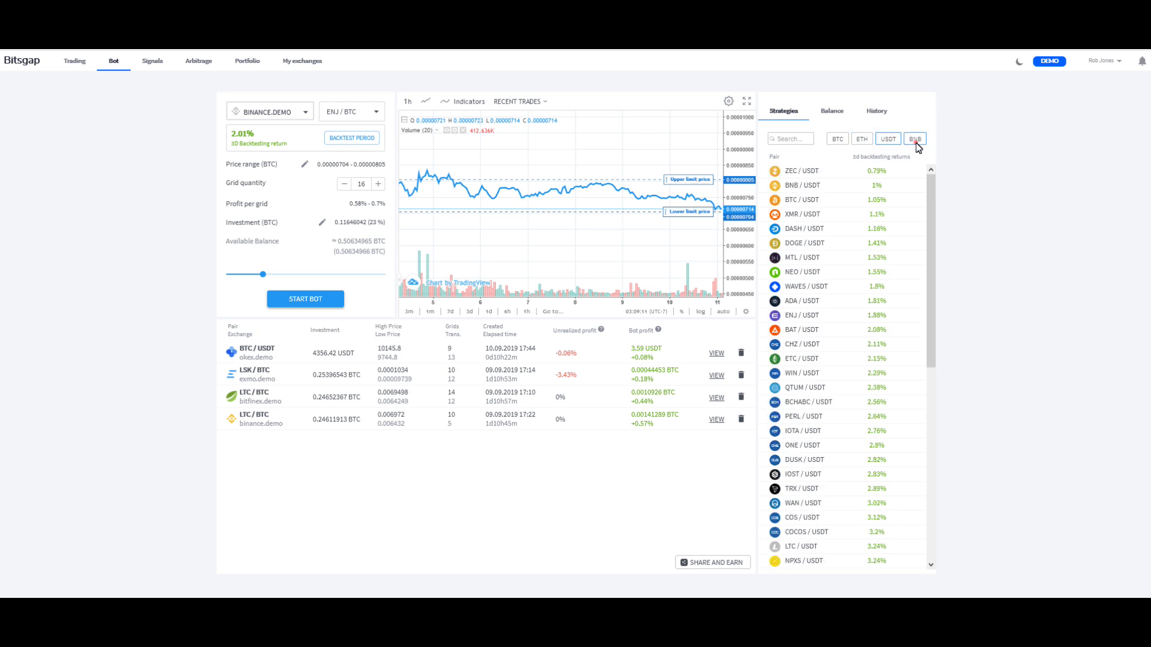
pyautogui.click(916, 144)
pyautogui.click(838, 141)
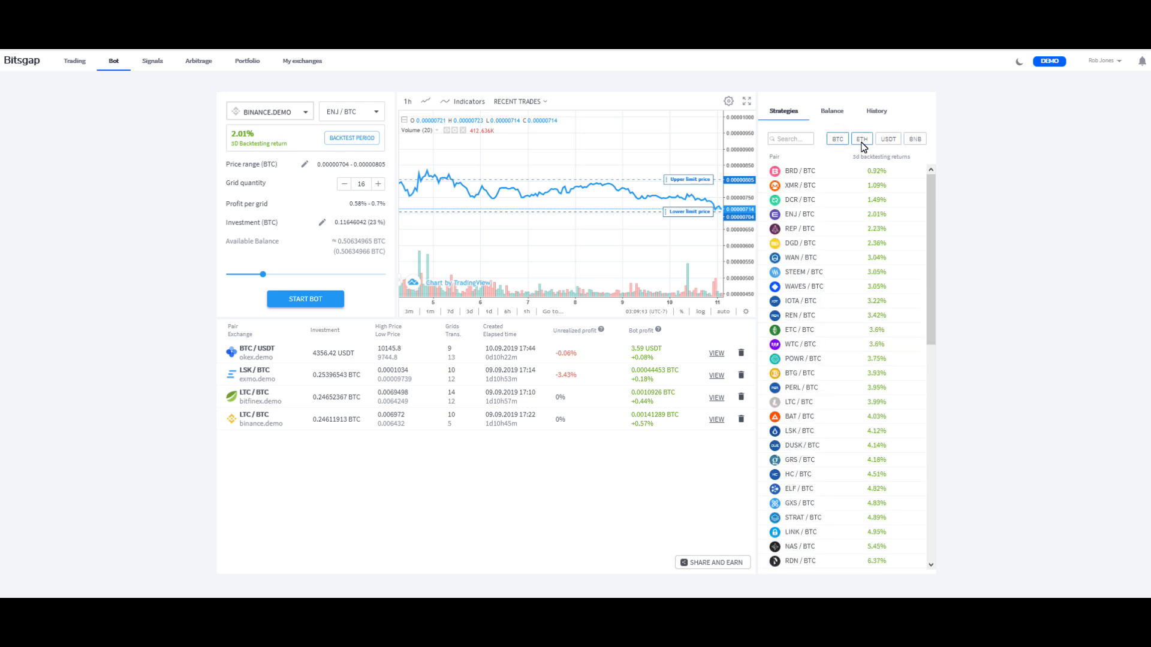
pyautogui.click(862, 141)
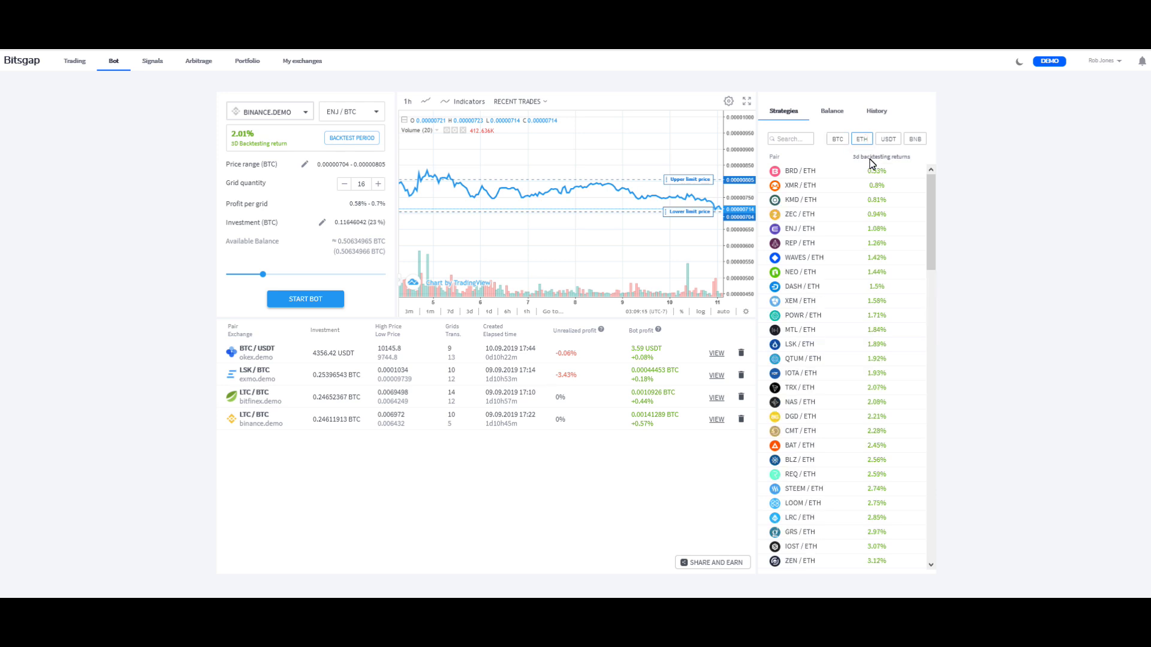
# - Sort ETH pairs by 3-day backtesting return, FUEL/ETH first, then view the BTC/USDT bot's ROI analysis
pyautogui.click(870, 158)
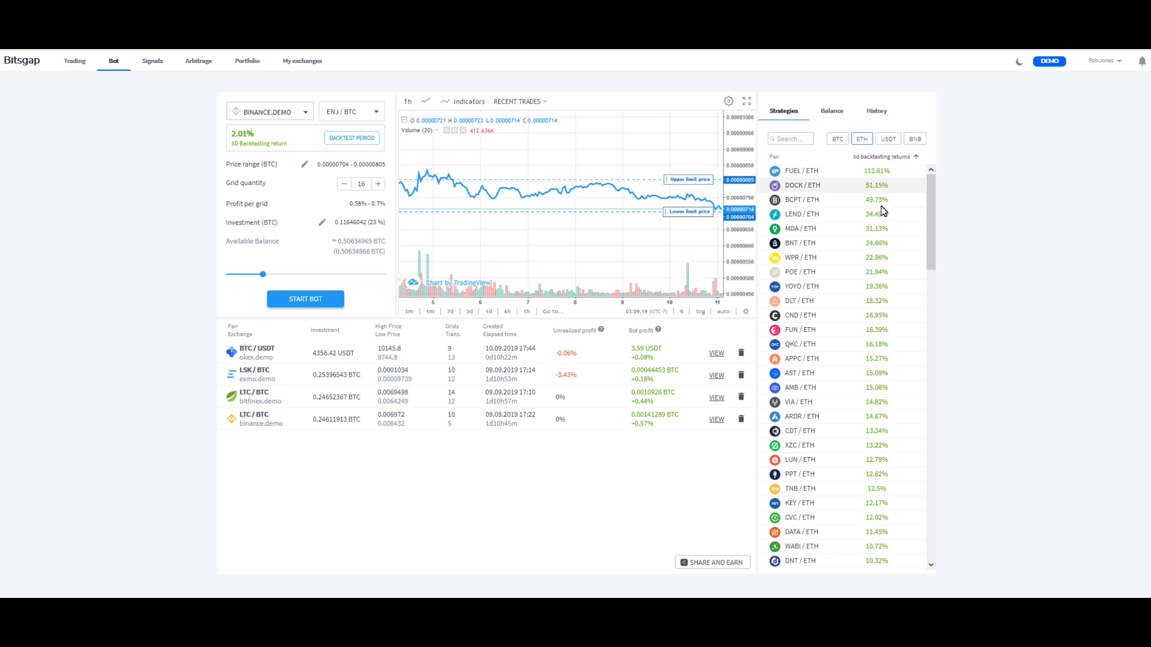
pyautogui.moveTo(933, 222); pyautogui.dragTo(922, 175)
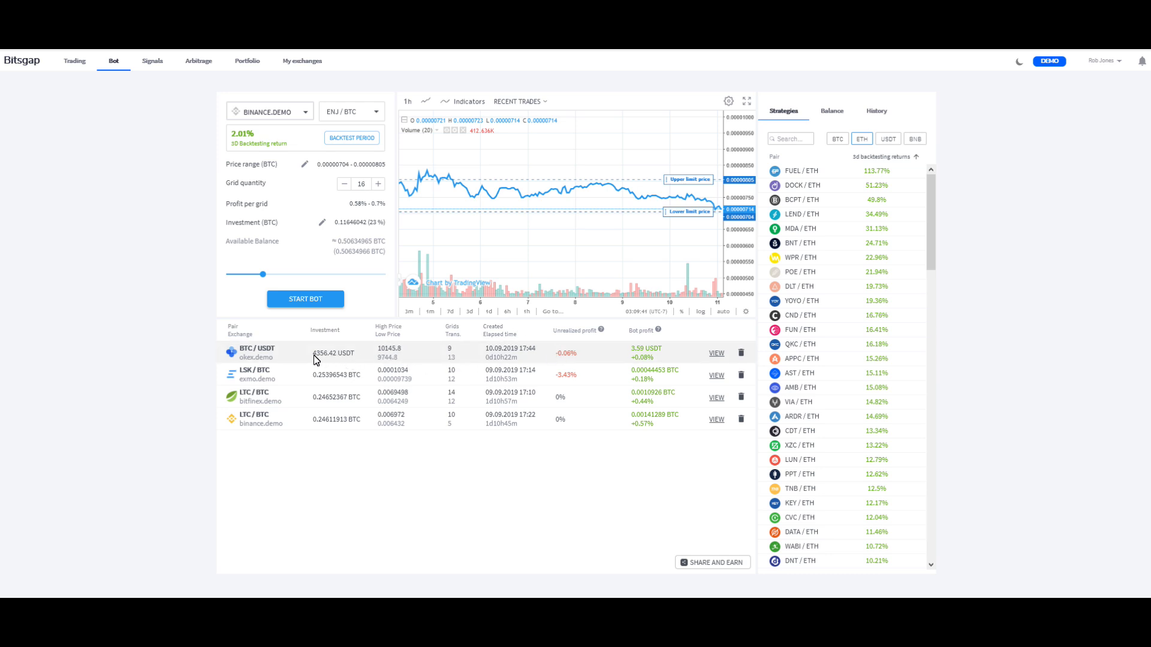
pyautogui.click(717, 355)
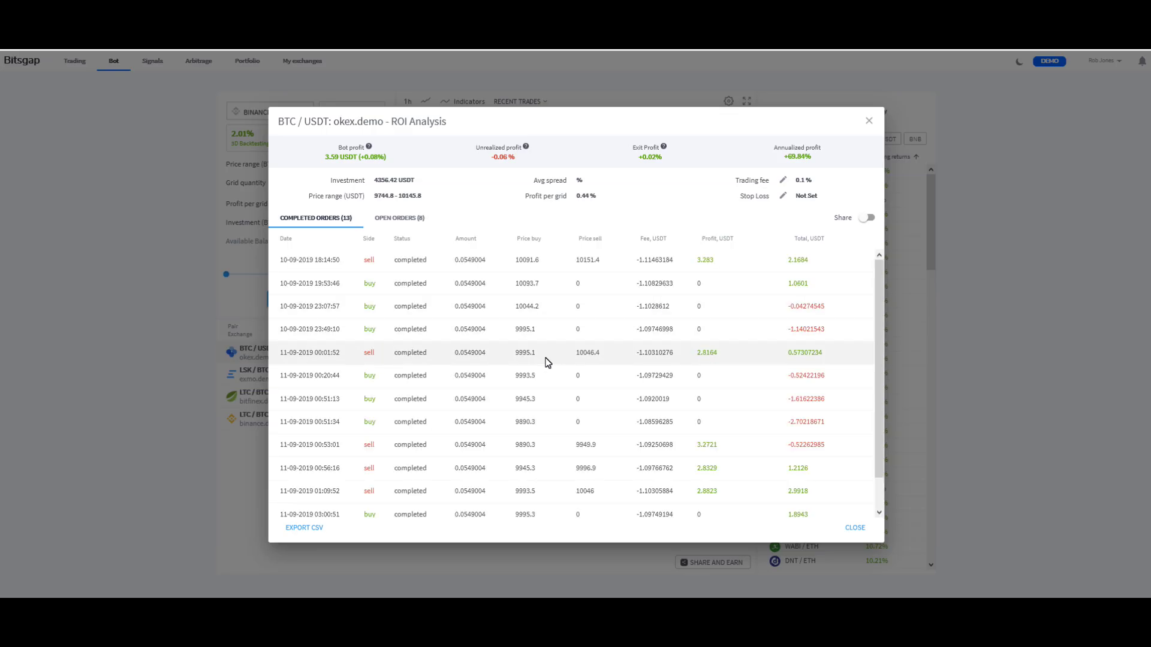
pyautogui.scroll(-1, 777, 367)
pyautogui.scroll(1, 777, 367)
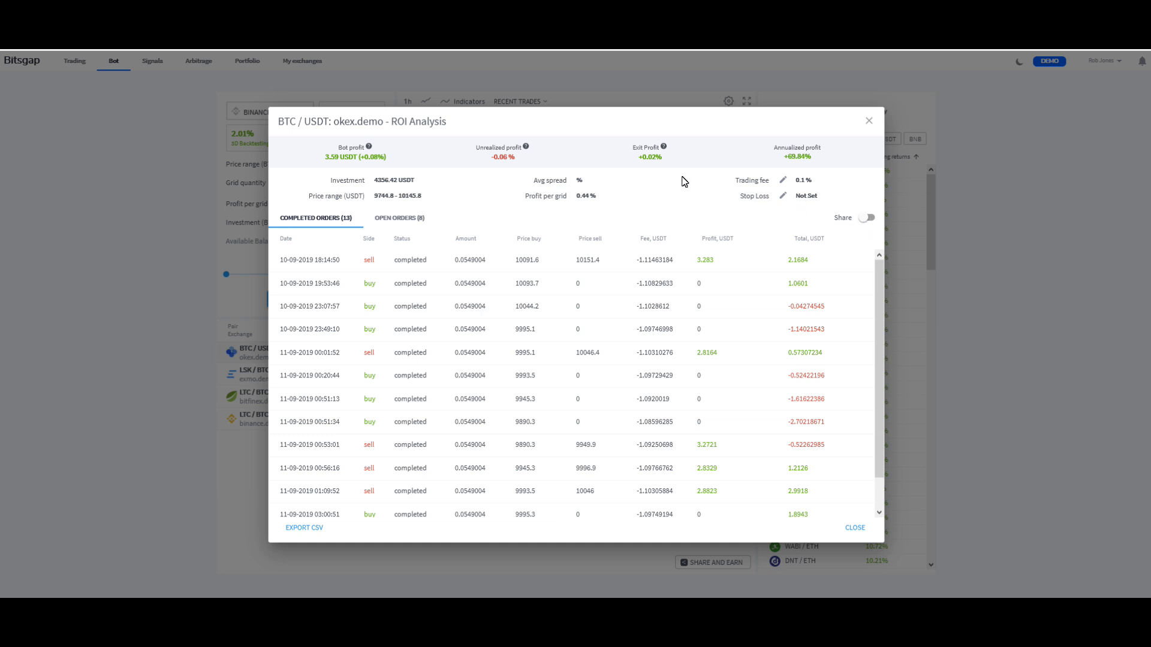
pyautogui.click(868, 122)
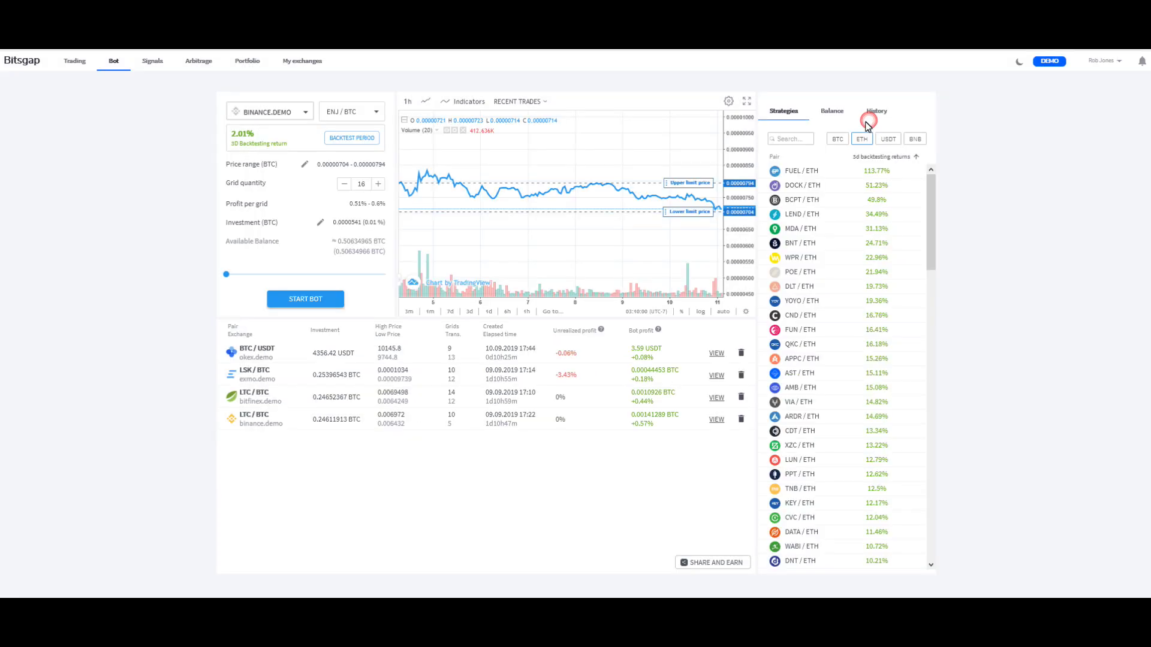
# - Delete the EXMO.DEMO LSK/BTC bot with its trash icon and confirm, leaving three running bots
pyautogui.click(369, 354)
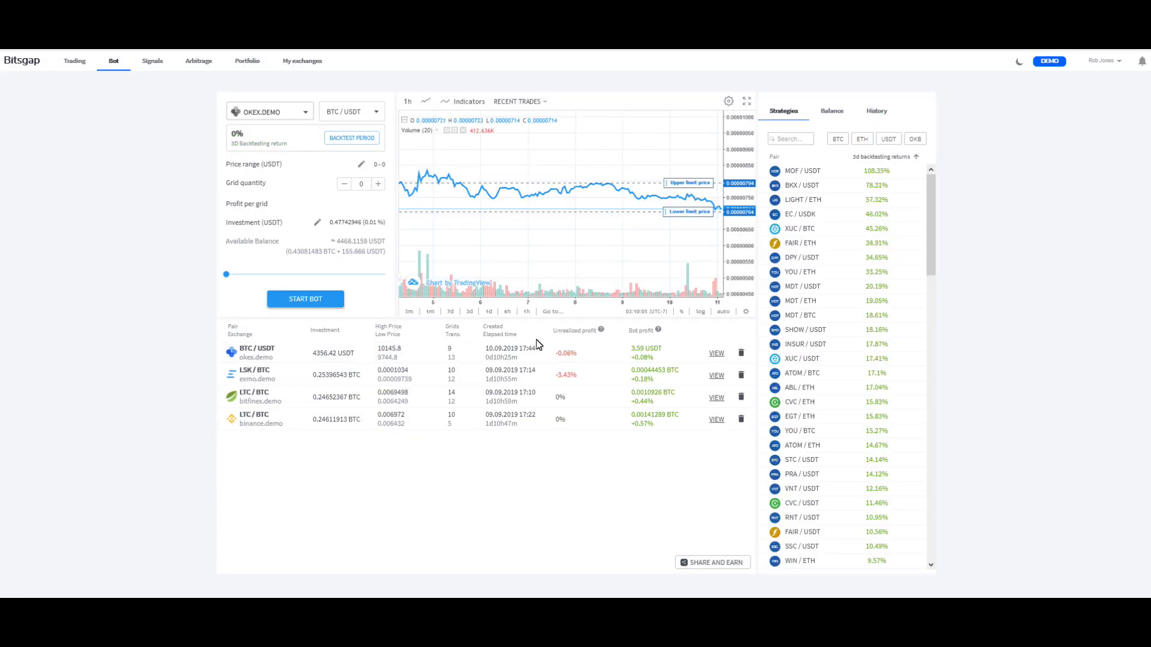
pyautogui.click(497, 376)
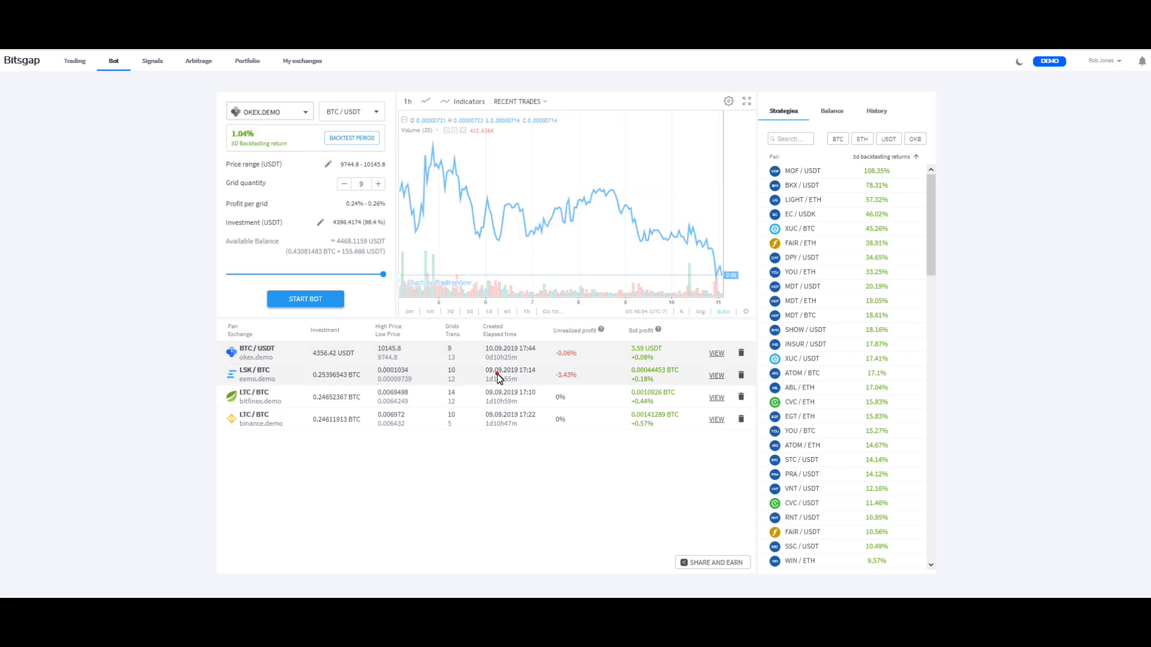
pyautogui.click(741, 376)
pyautogui.click(552, 359)
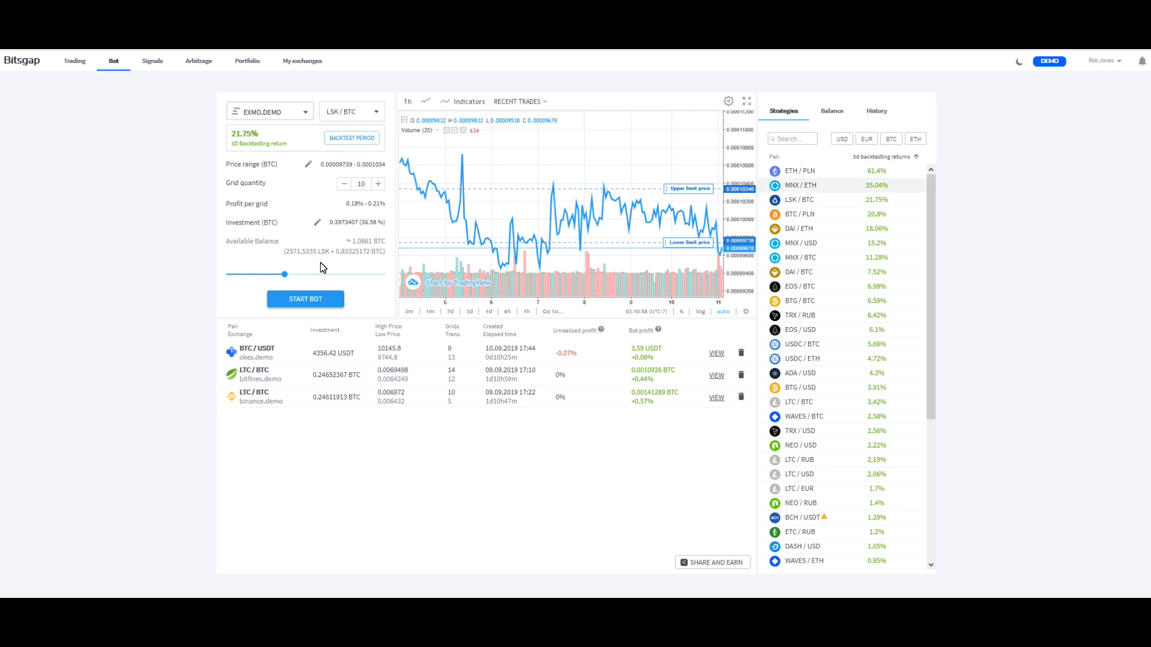
# - Move the bot to the Binance demo exchange and pick BTC / USDT from the USDT-quoted pairs
pyautogui.click(306, 112)
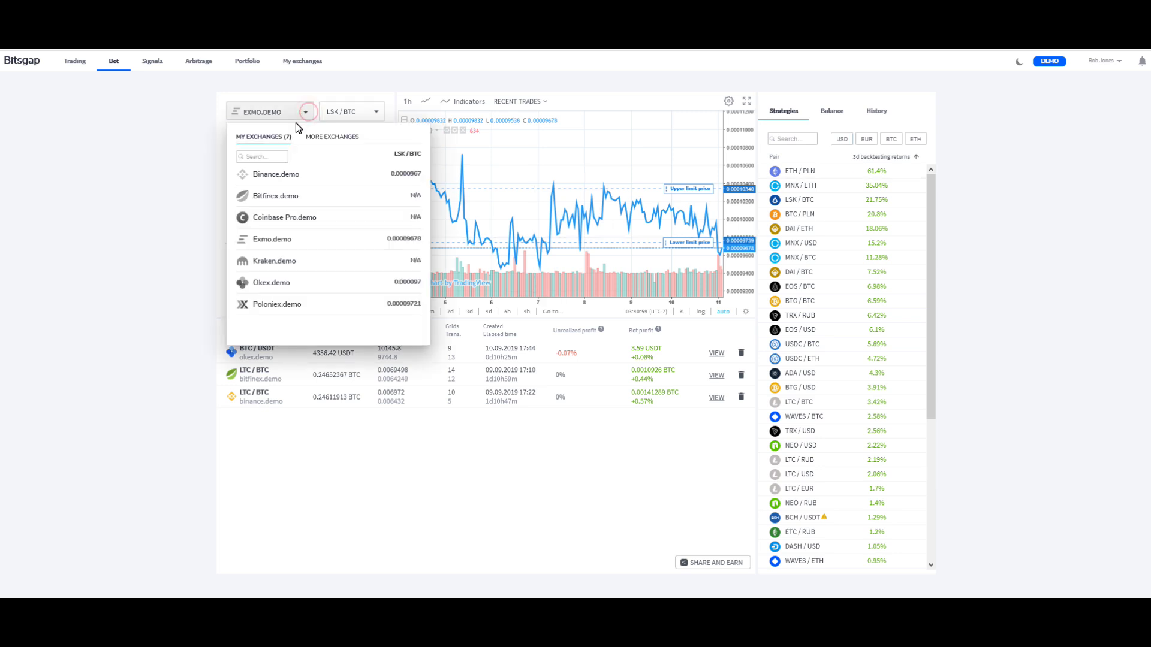
pyautogui.click(285, 174)
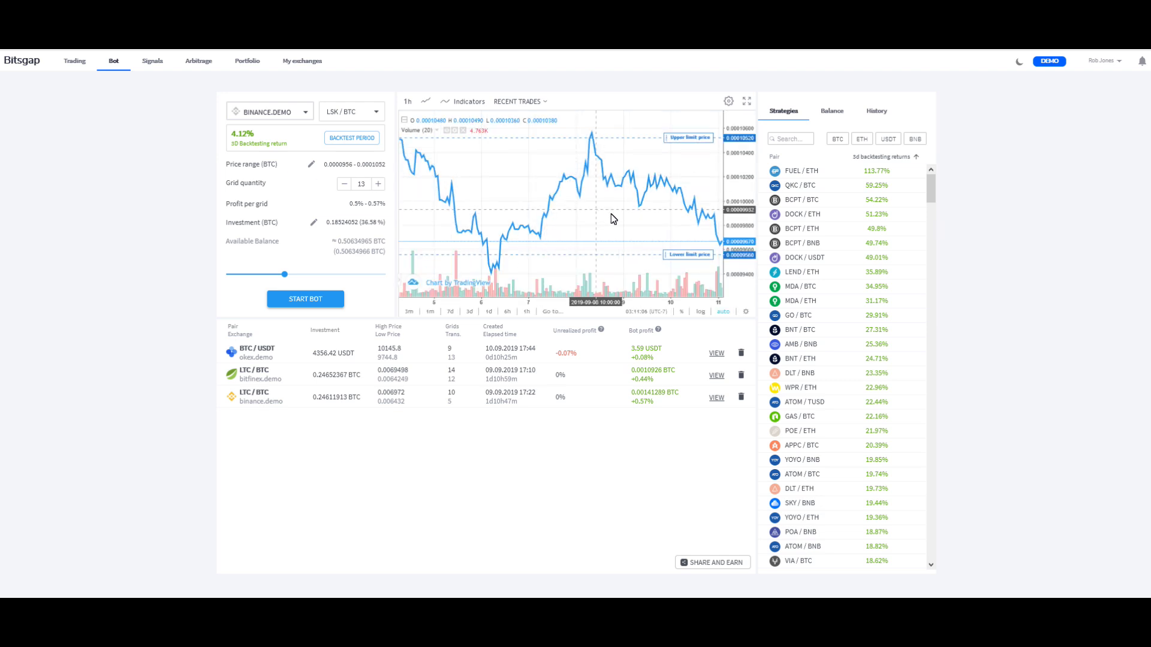
pyautogui.click(888, 140)
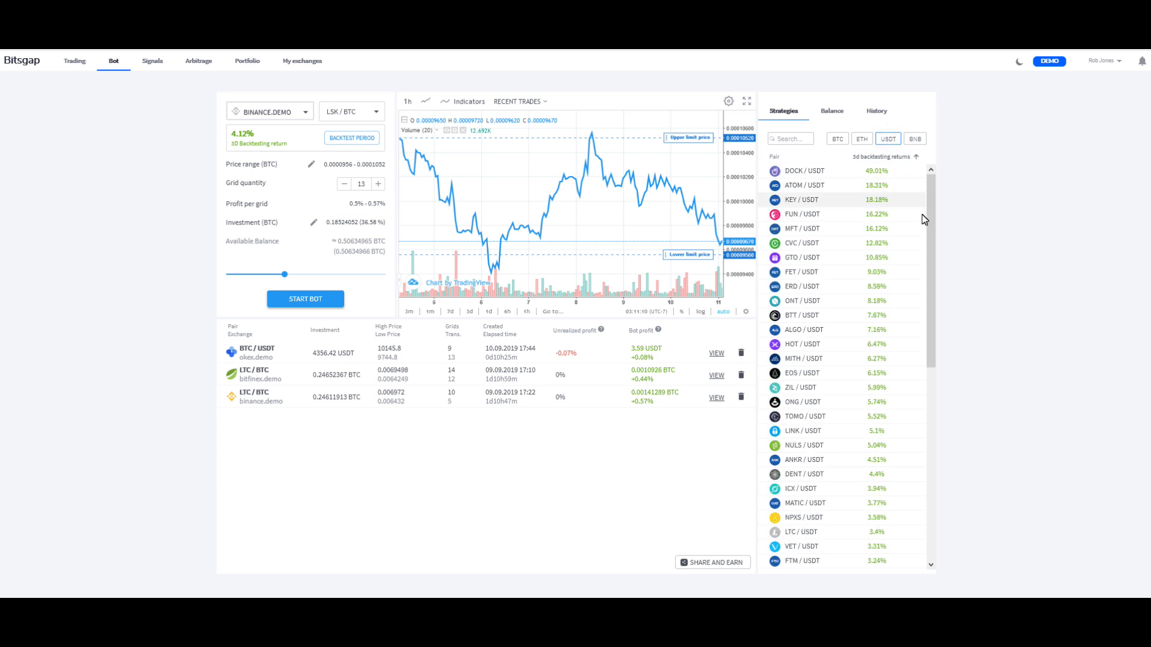
pyautogui.moveTo(930, 211); pyautogui.dragTo(919, 417)
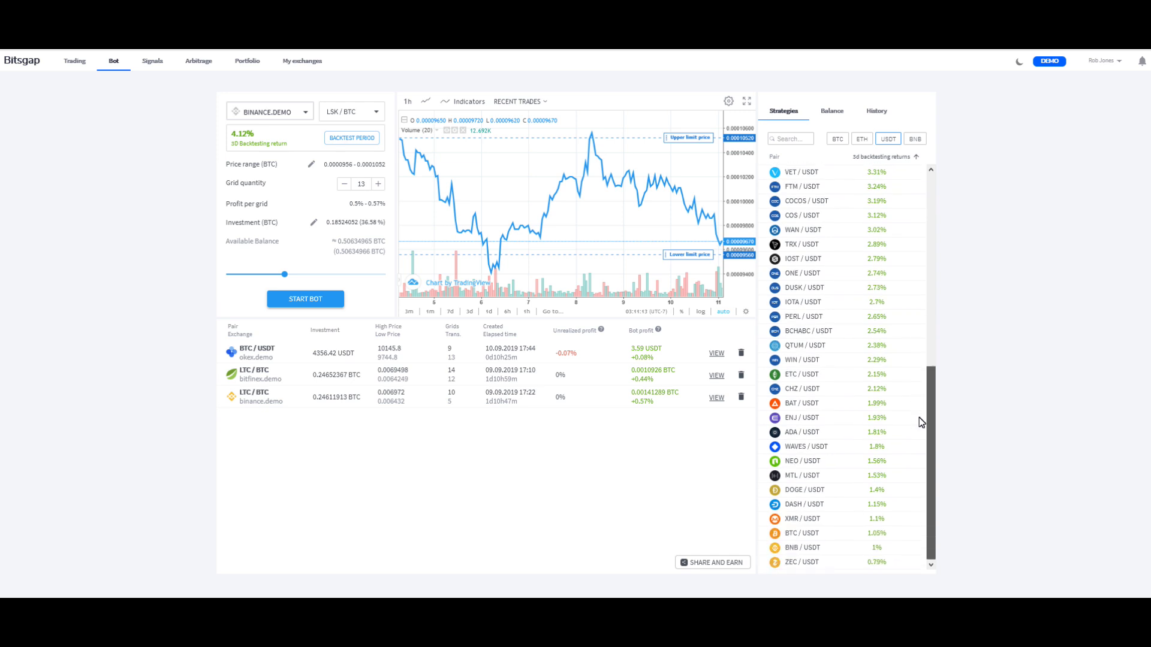
pyautogui.click(807, 534)
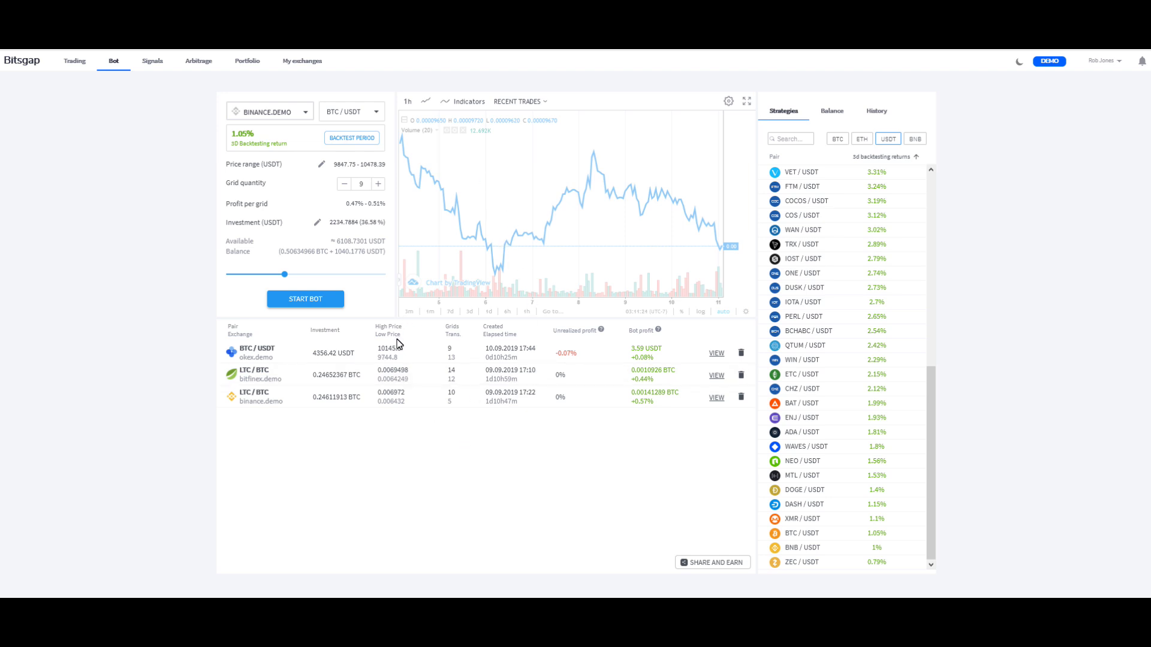
# - Reload the page and set the BTC / USDT chart style to Line, after briefly trying Heikin Ashi
pyautogui.press('F5')
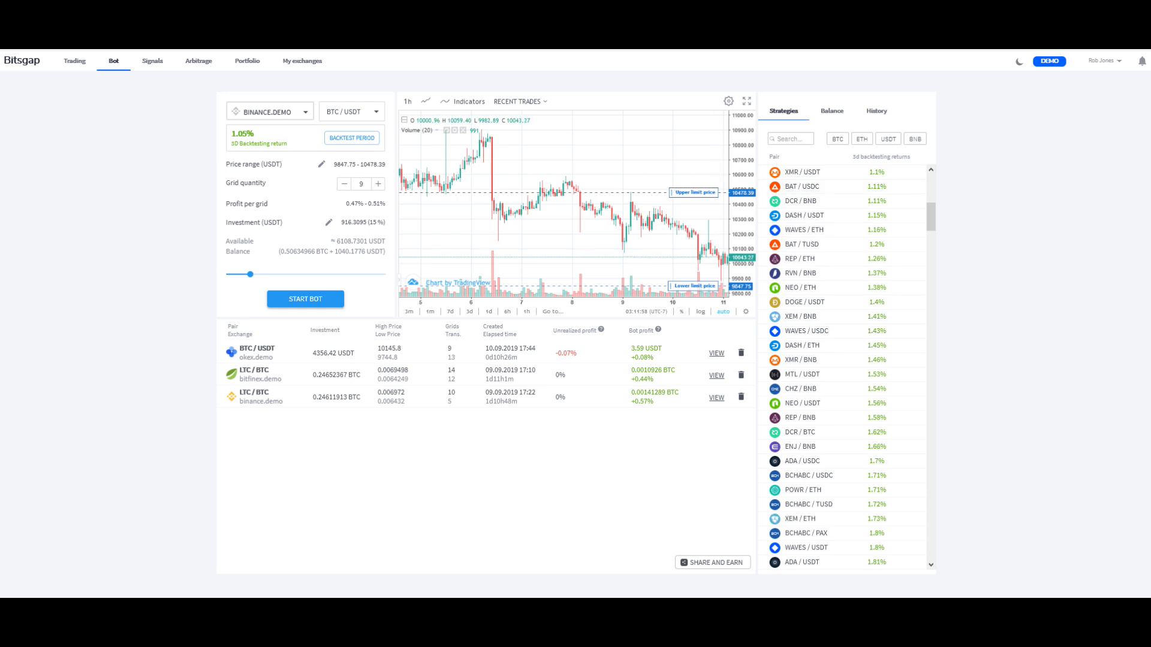
pyautogui.click(427, 105)
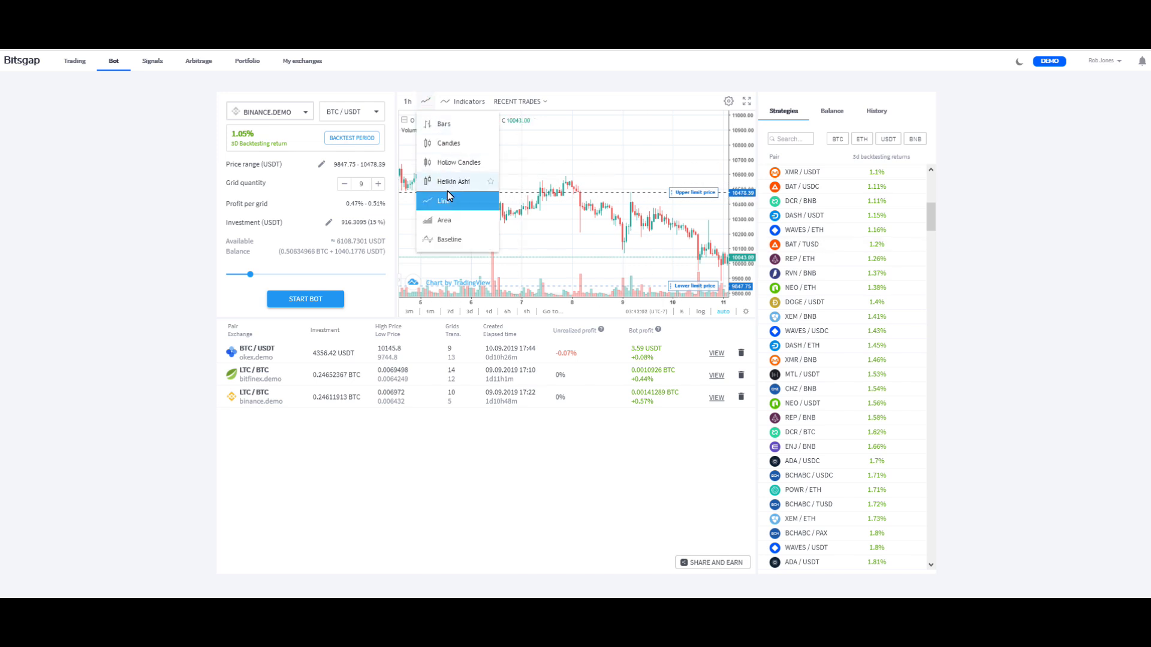
pyautogui.click(449, 182)
pyautogui.click(427, 101)
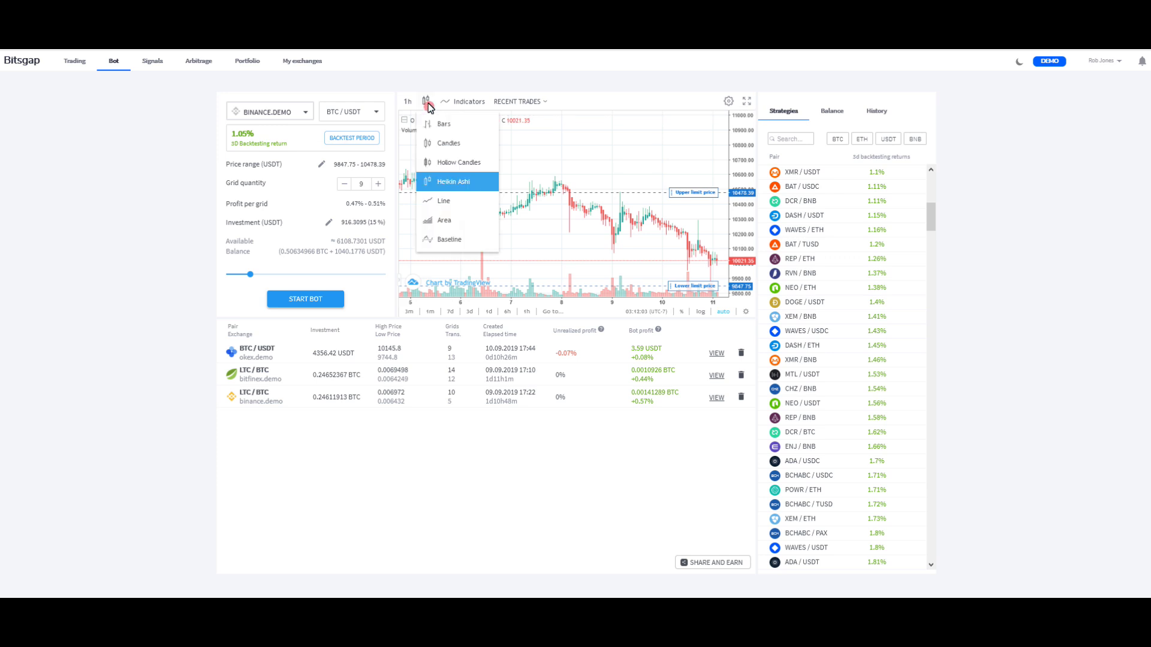
pyautogui.click(442, 199)
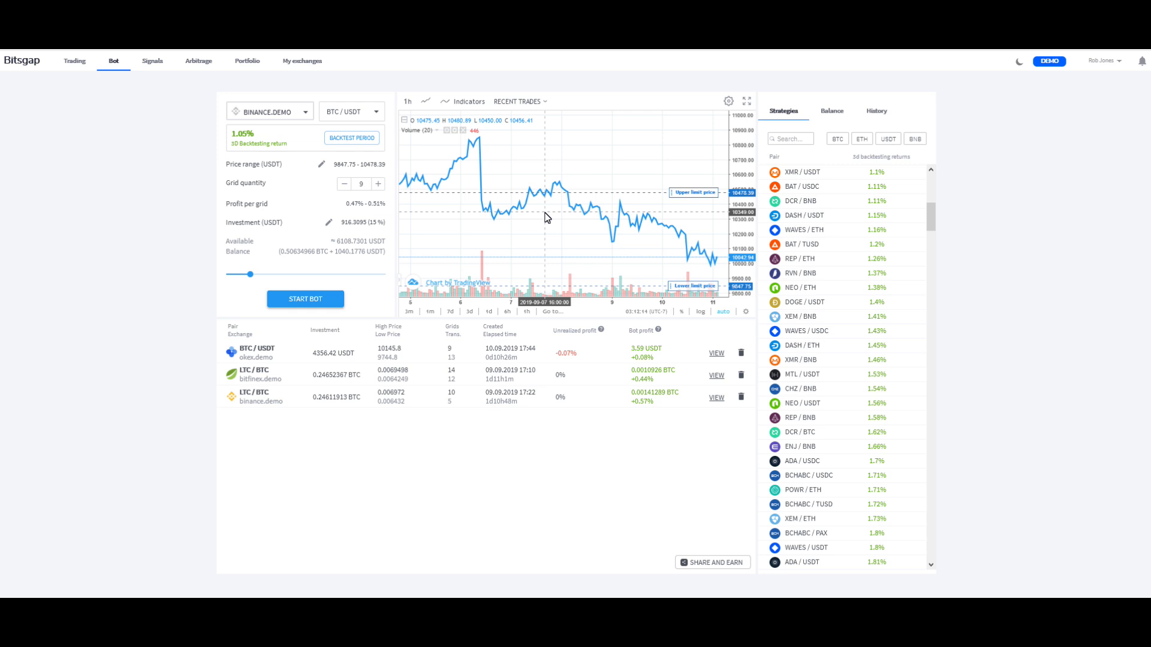
# - Show the BTC / USDT chart full screen, pan through it, and drag the lower limit line lower
pyautogui.click(747, 103)
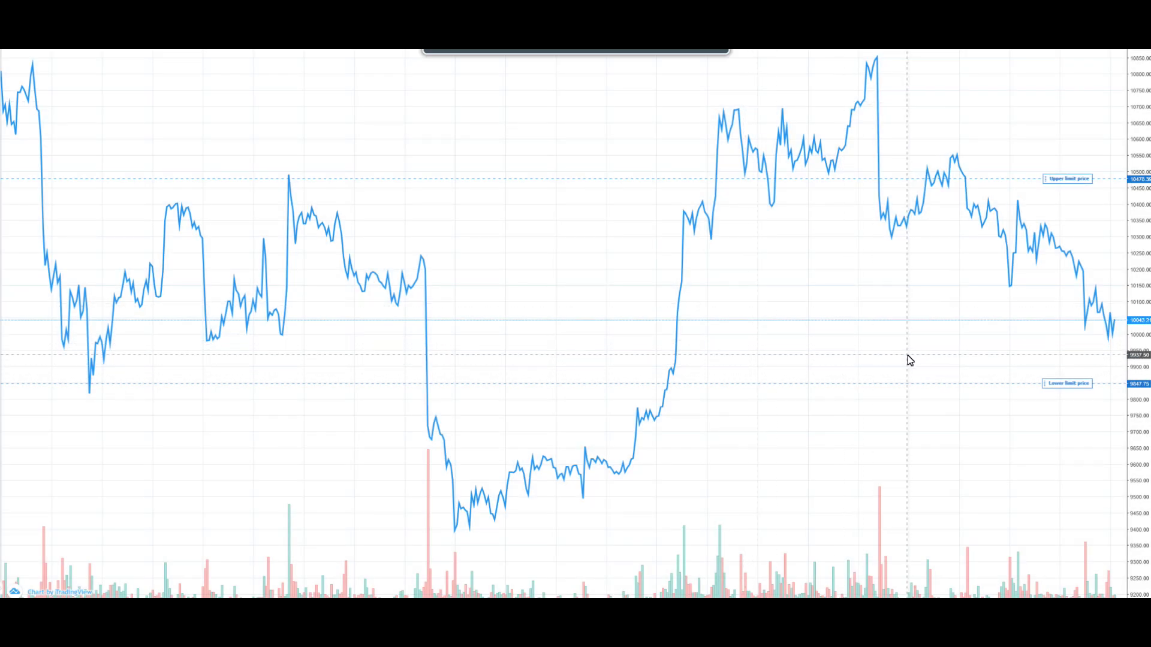
pyautogui.moveTo(882, 338); pyautogui.dragTo(712, 347)
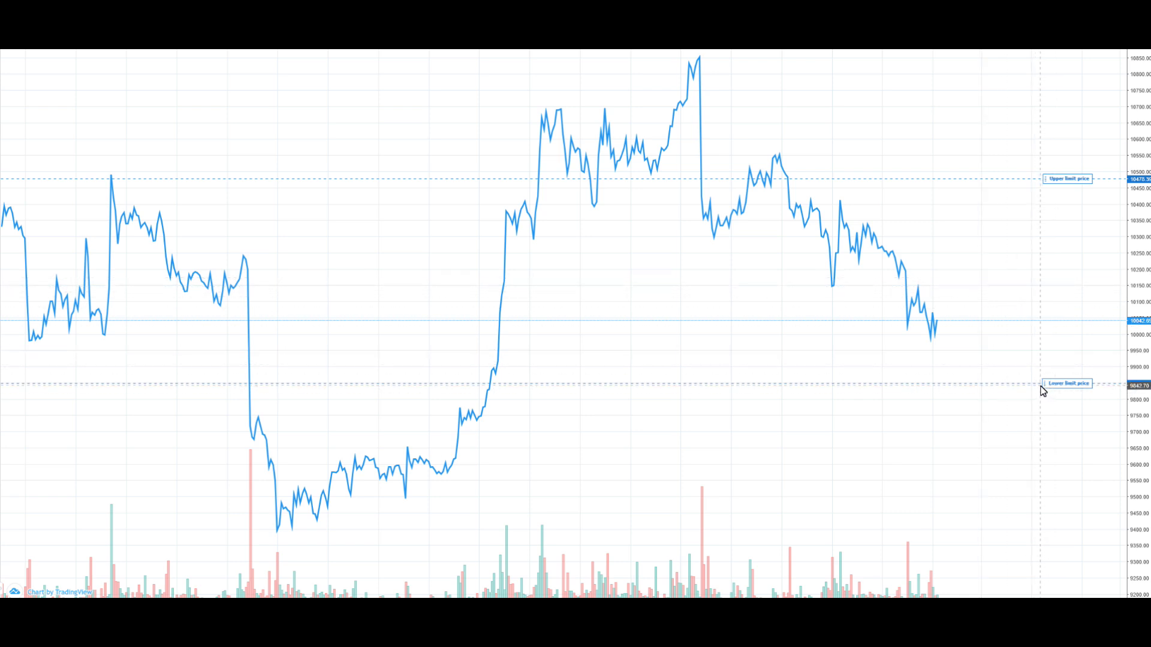
pyautogui.moveTo(1043, 385); pyautogui.dragTo(1070, 437)
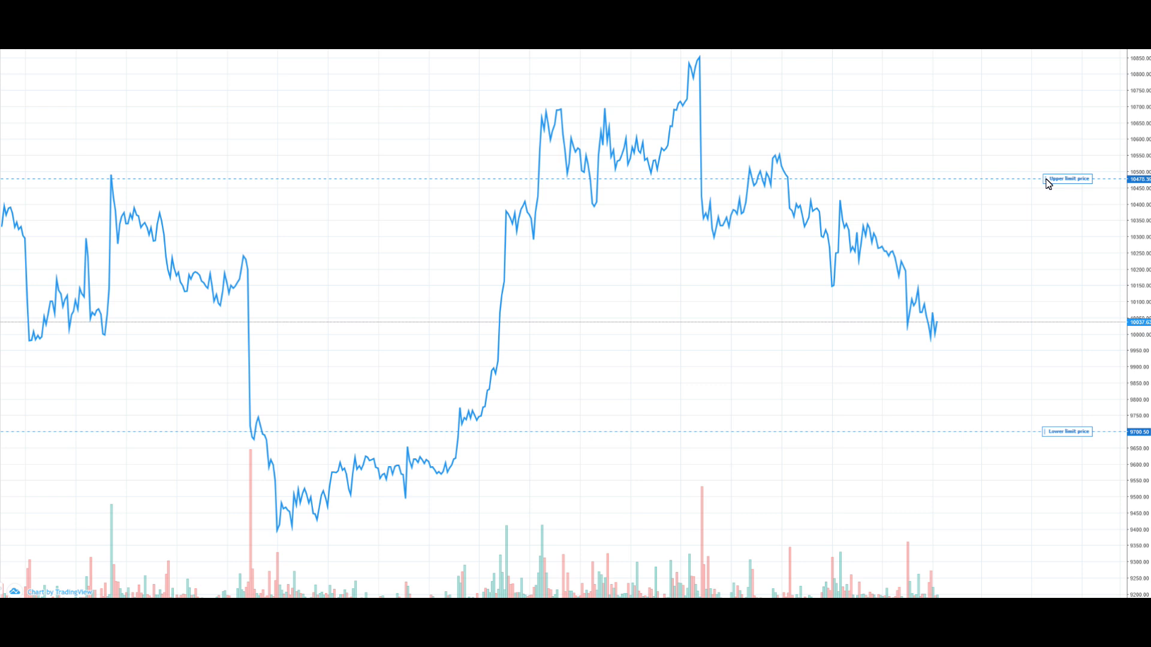
# - Drag the upper limit down to 10150.81 and rescale the chart so both limit lines fit
pyautogui.moveTo(1048, 184); pyautogui.dragTo(1064, 291)
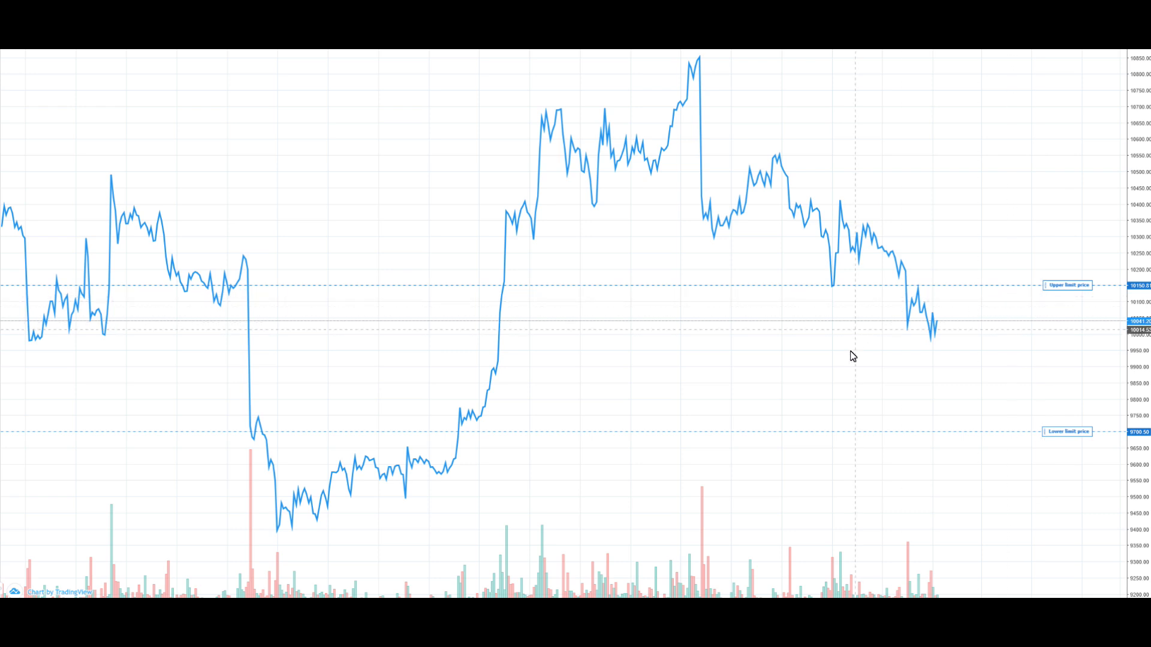
pyautogui.scroll(2, 852, 356)
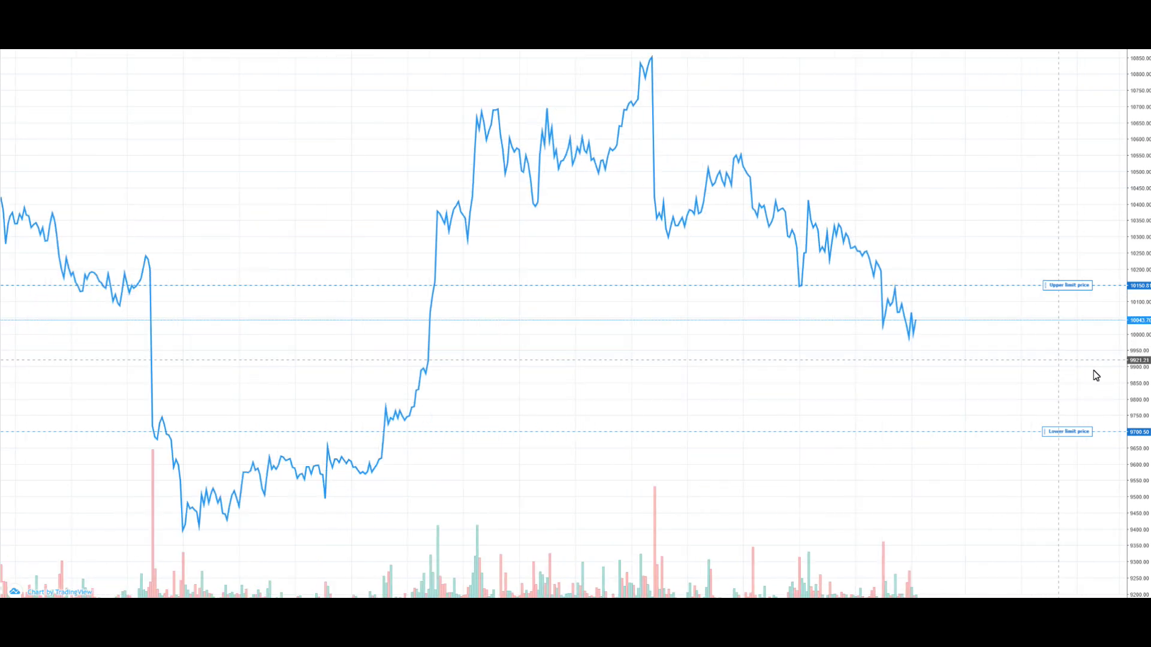
pyautogui.moveTo(1138, 352); pyautogui.dragTo(1141, 379)
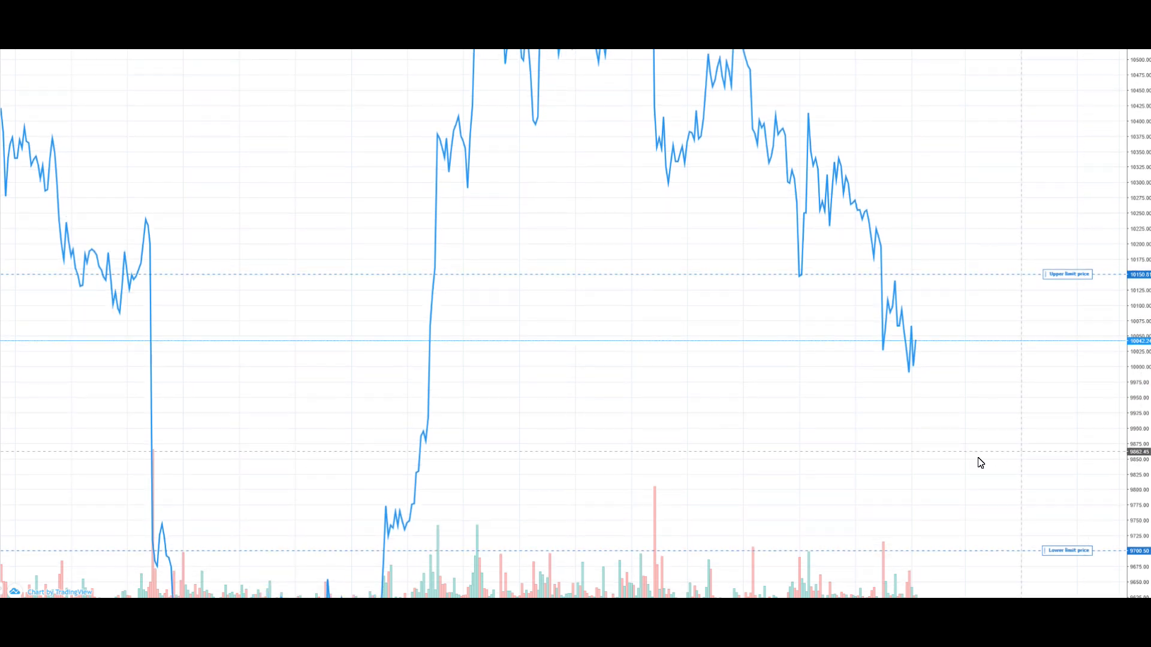
pyautogui.moveTo(963, 460); pyautogui.dragTo(920, 298)
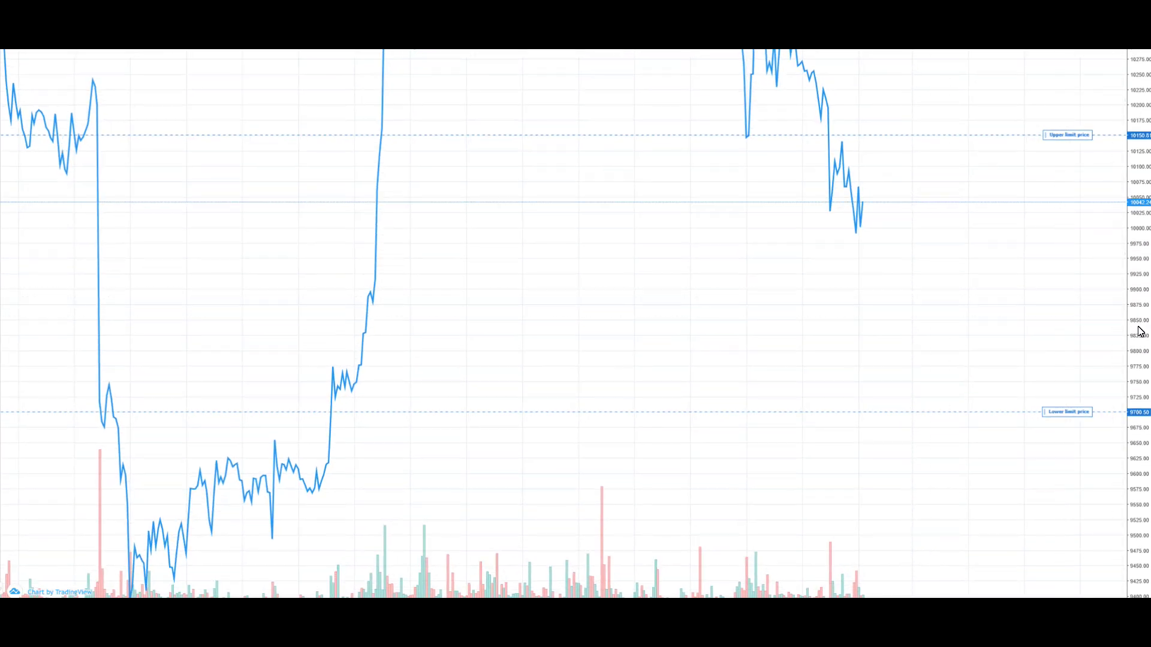
pyautogui.moveTo(1138, 327); pyautogui.dragTo(1136, 355)
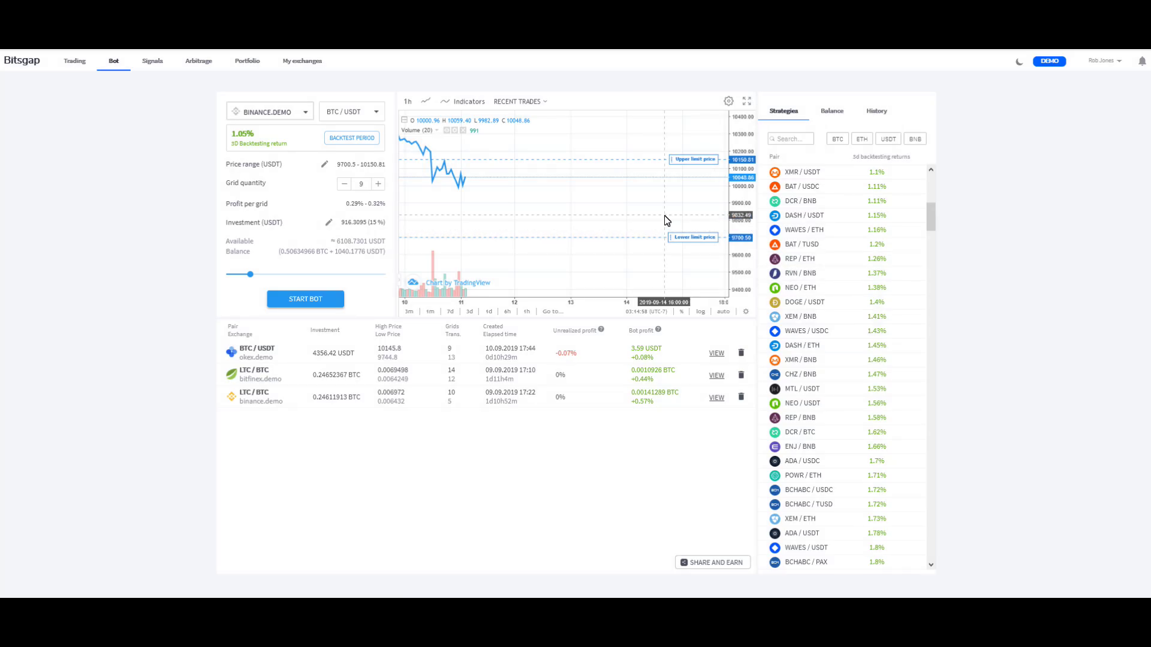
# - Set grid quantity to 18 and slide the investment to 25% (1527.1825 USDT)
pyautogui.doubleClick(360, 184)
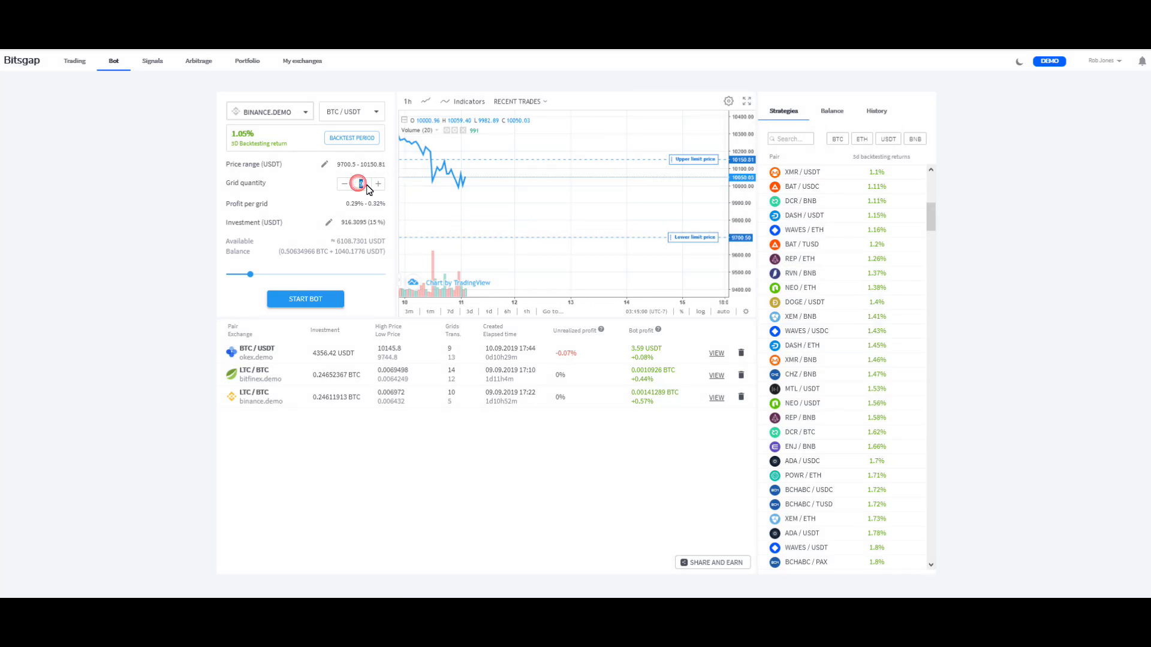
pyautogui.write('18')
pyautogui.moveTo(250, 275)
pyautogui.mouseDown()
pyautogui.moveTo(298, 274)
pyautogui.moveTo(265, 274)
pyautogui.mouseUp()
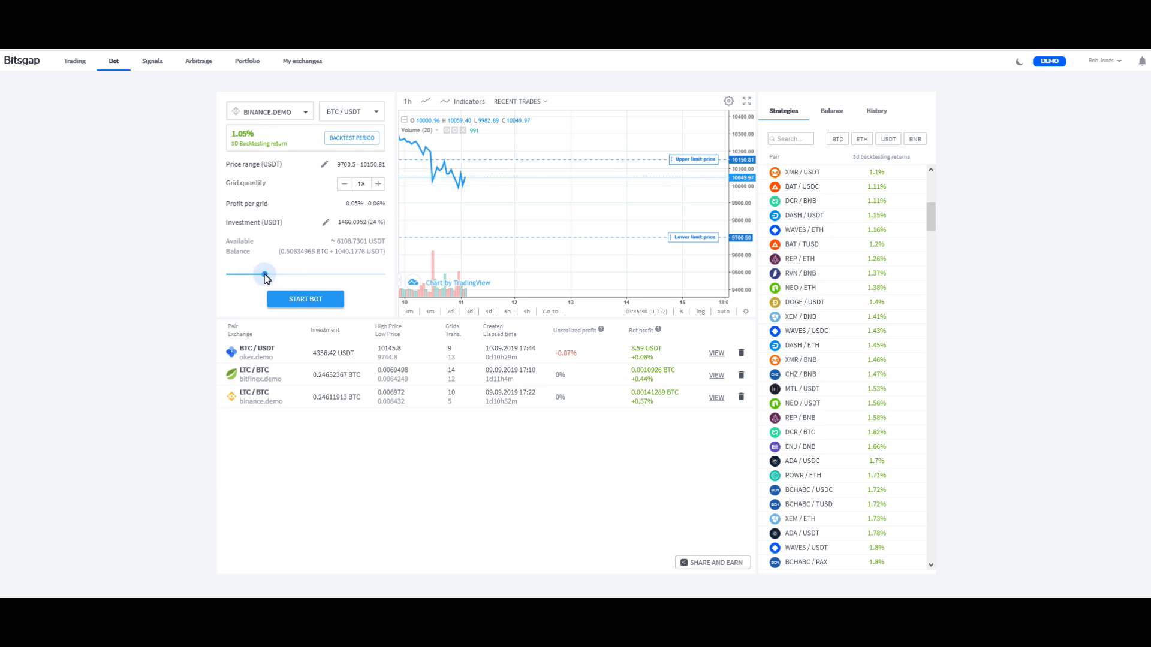
pyautogui.moveTo(265, 274); pyautogui.dragTo(267, 274)
# - Start the BTC / USDT grid bot and accept the required 0.01138934 BTC sale
pyautogui.click(304, 298)
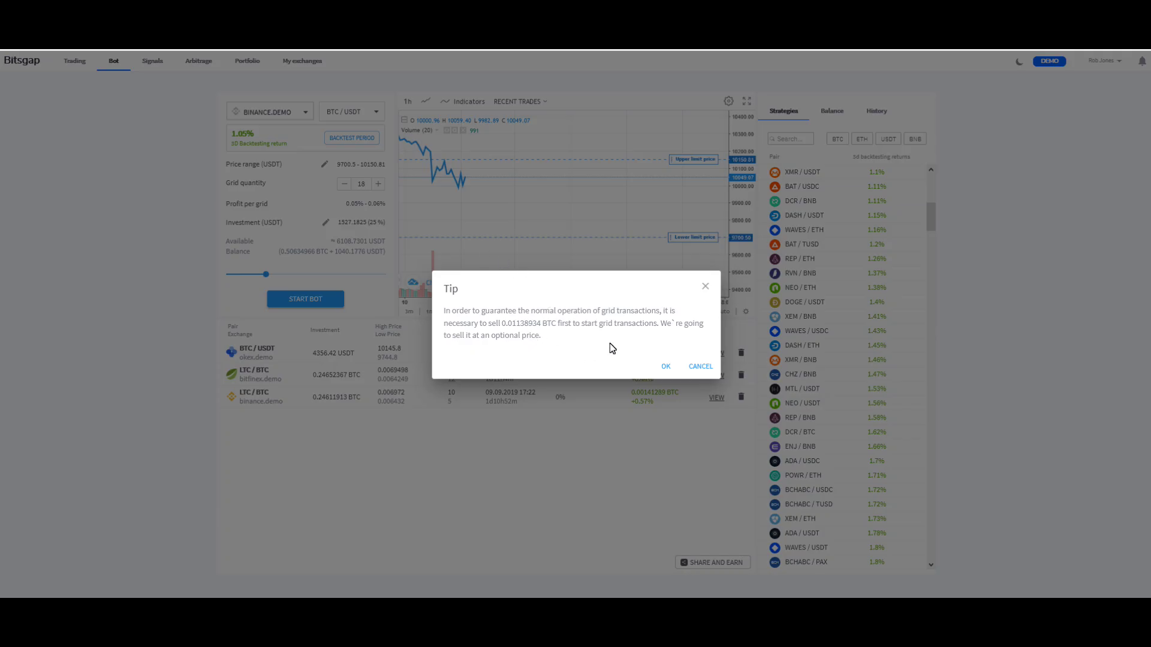
pyautogui.click(666, 367)
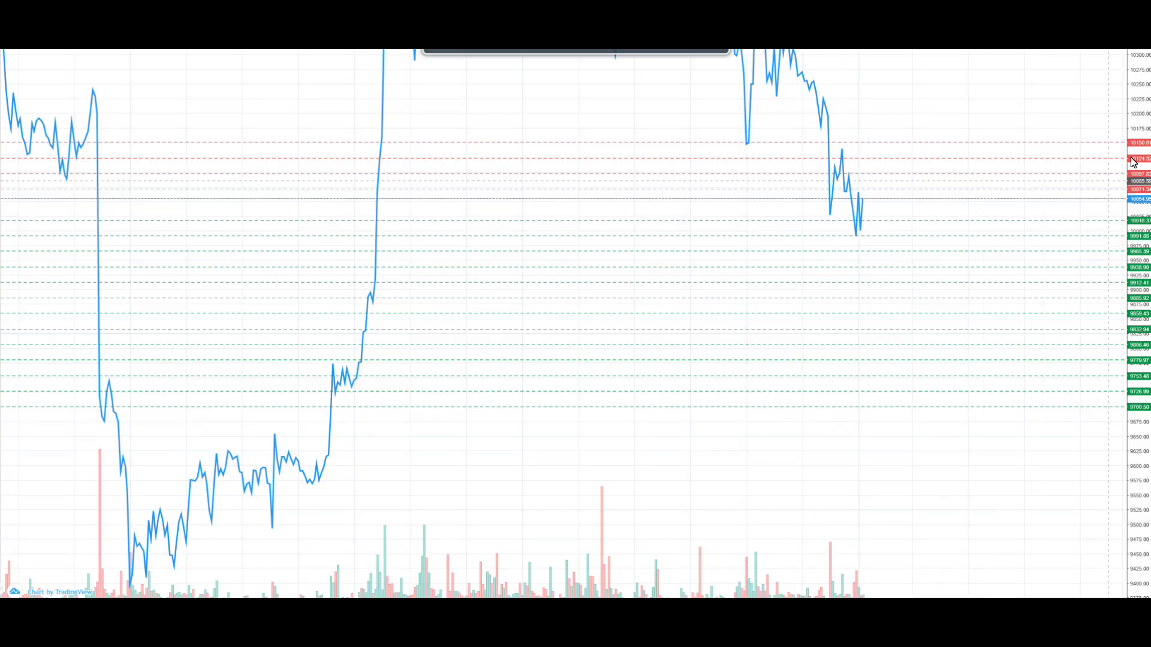
# - Compress the price axis so all grid buy and sell order lines around 10054 fit on screen
pyautogui.moveTo(1133, 127); pyautogui.dragTo(1133, 354)
pyautogui.moveTo(1142, 172); pyautogui.dragTo(1146, 234)
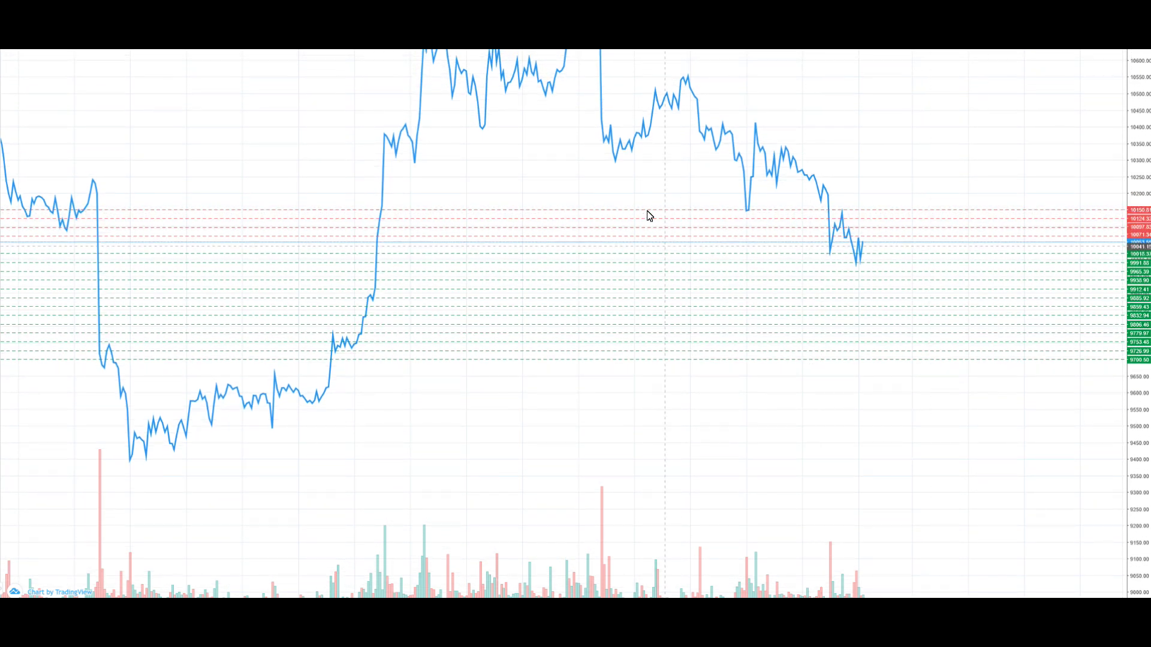